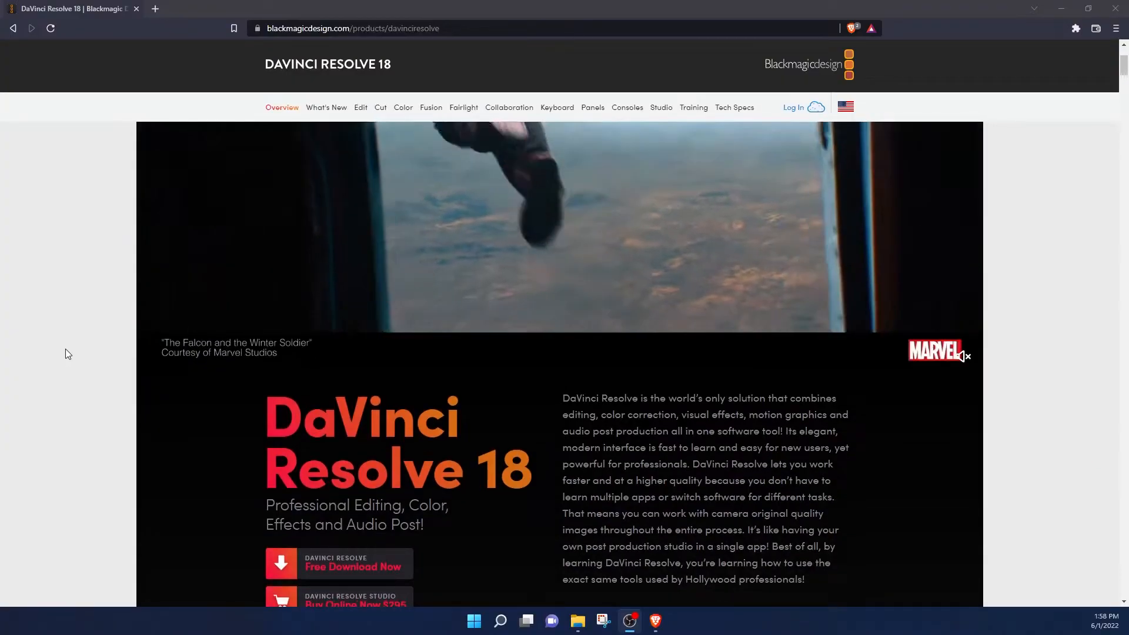
Examine the DaVinci Resolve 18 product page, including the free download and Studio purchase options, and minimise the browser
{"action": "scroll", "coordinate": [65, 348], "scroll_direction": "down", "scroll_amount": 3}
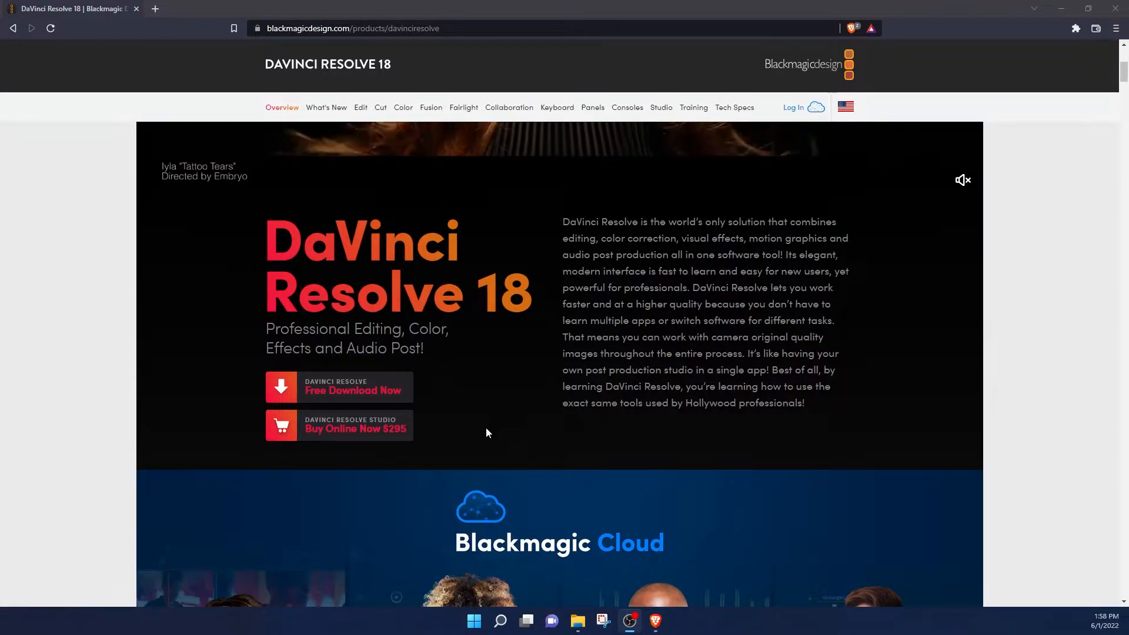
{"action": "scroll", "coordinate": [491, 471], "scroll_direction": "up", "scroll_amount": 2}
{"action": "scroll", "coordinate": [505, 448], "scroll_direction": "down", "scroll_amount": 3}
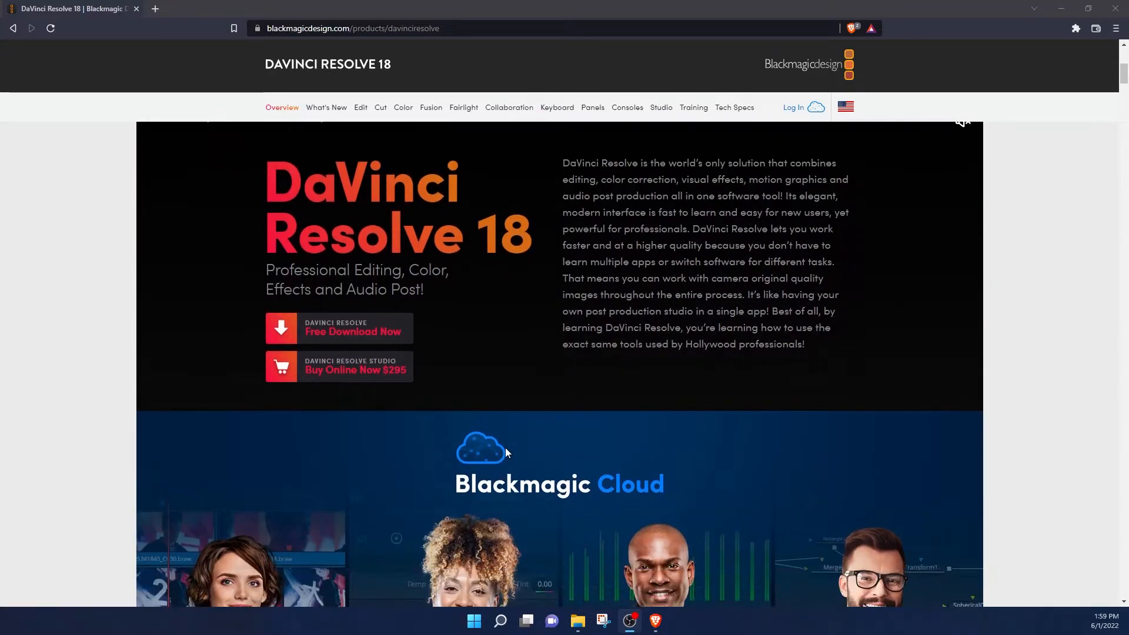
{"action": "scroll", "coordinate": [506, 452], "scroll_direction": "up", "scroll_amount": 2}
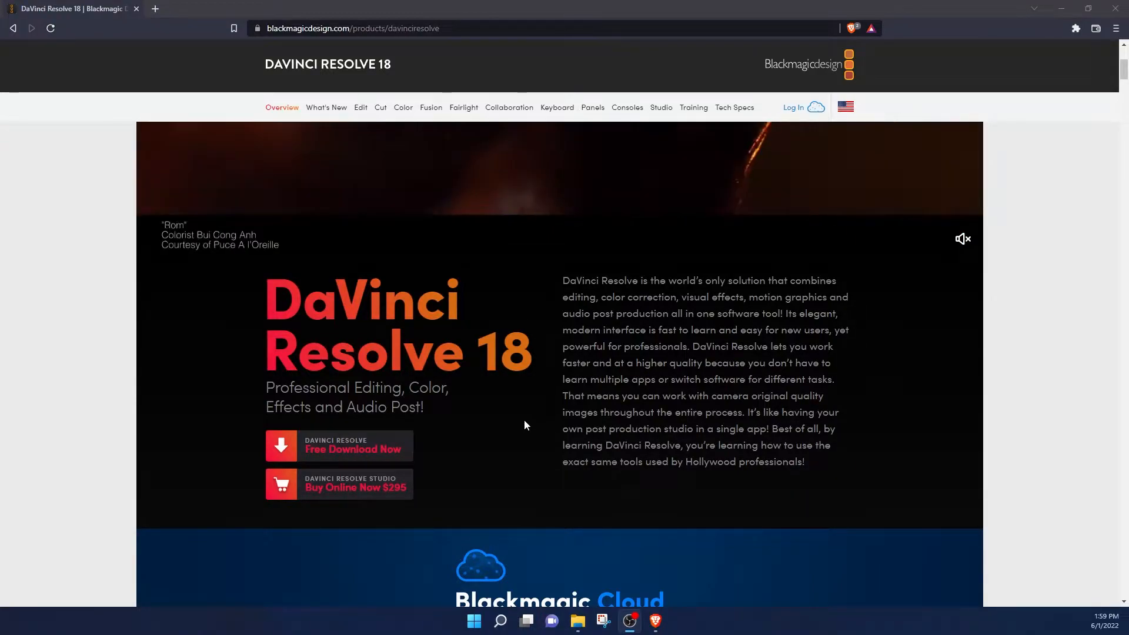
{"action": "scroll", "coordinate": [525, 425], "scroll_direction": "down", "scroll_amount": 1}
{"action": "scroll", "coordinate": [523, 421], "scroll_direction": "down", "scroll_amount": 10}
{"action": "left_click", "coordinate": [1063, 7]}
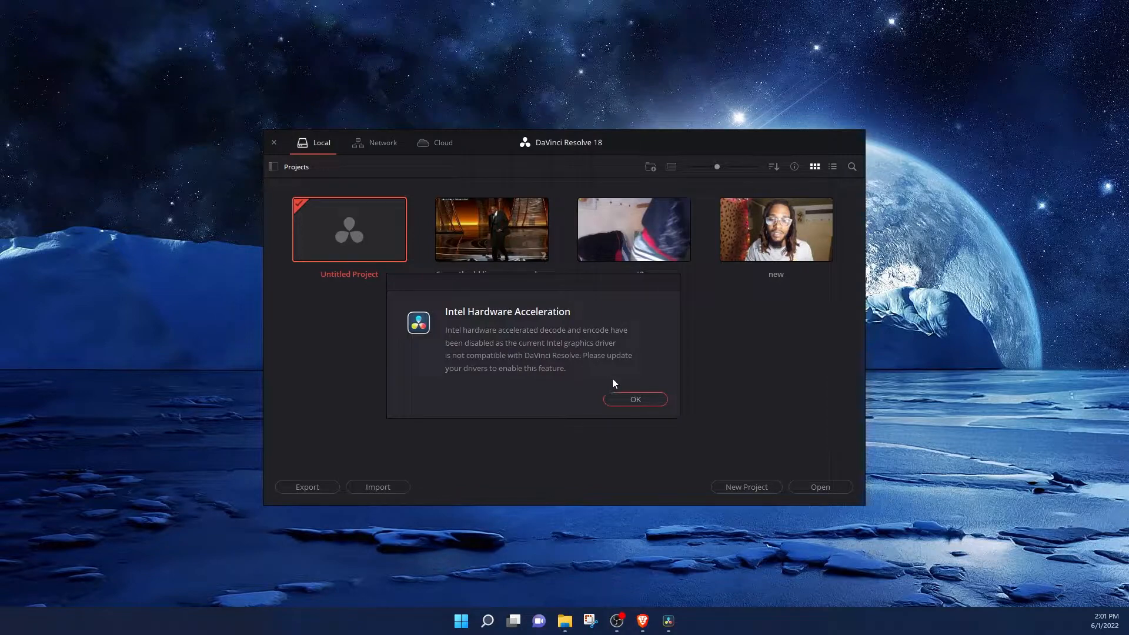
Dismiss the Intel hardware acceleration notice and open the Untitled Project
{"action": "left_click", "coordinate": [634, 398]}
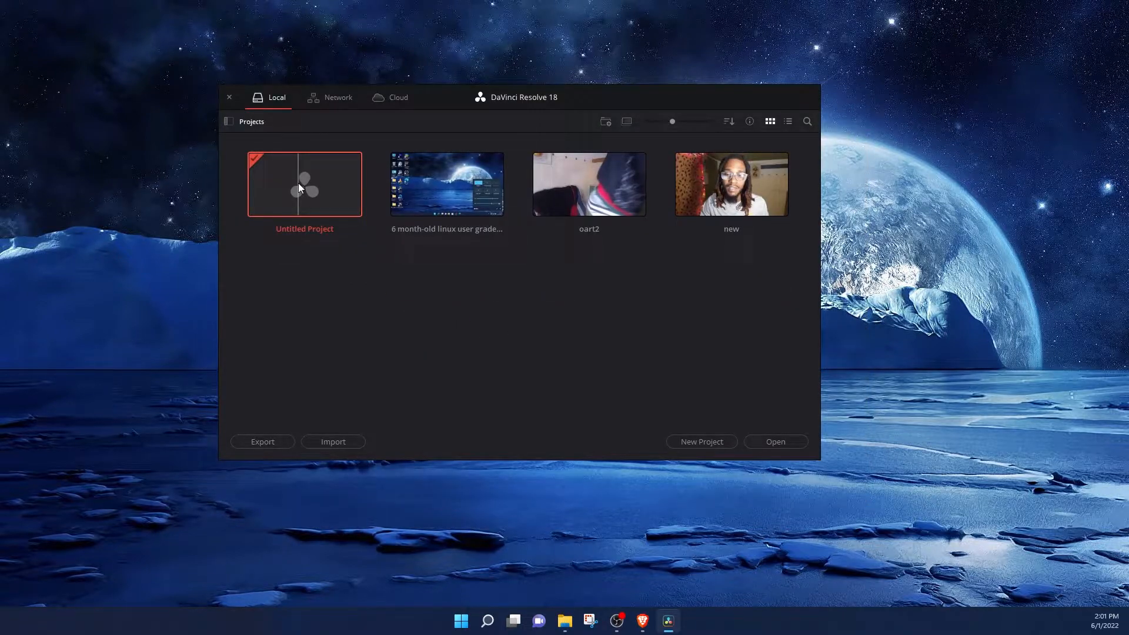
{"action": "double_click", "coordinate": [298, 186]}
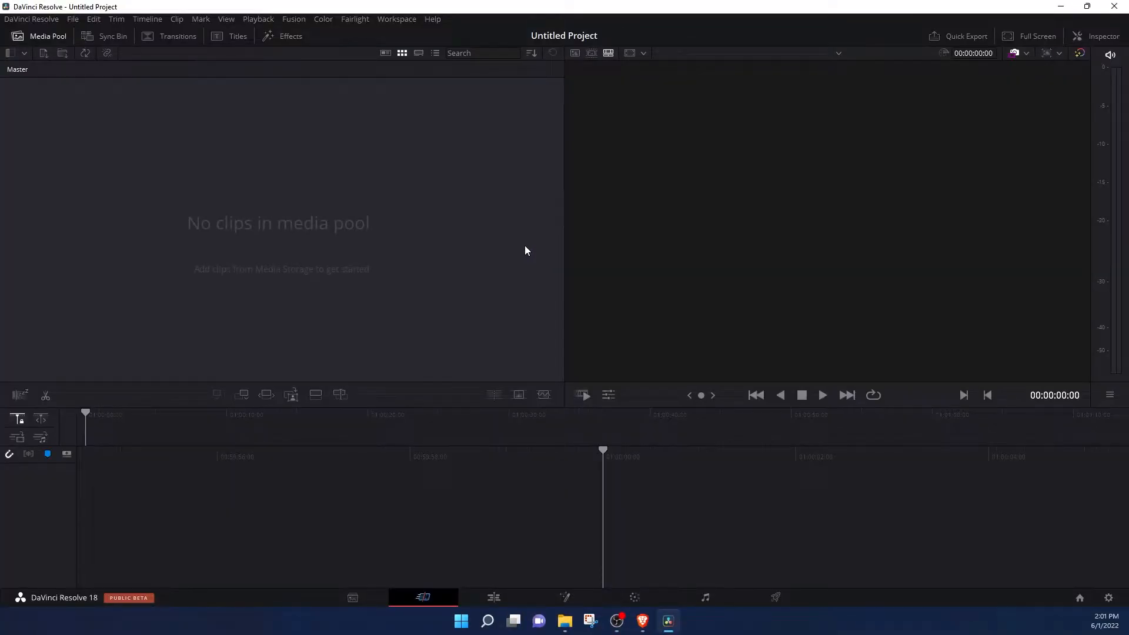
{"action": "left_click", "coordinate": [76, 20]}
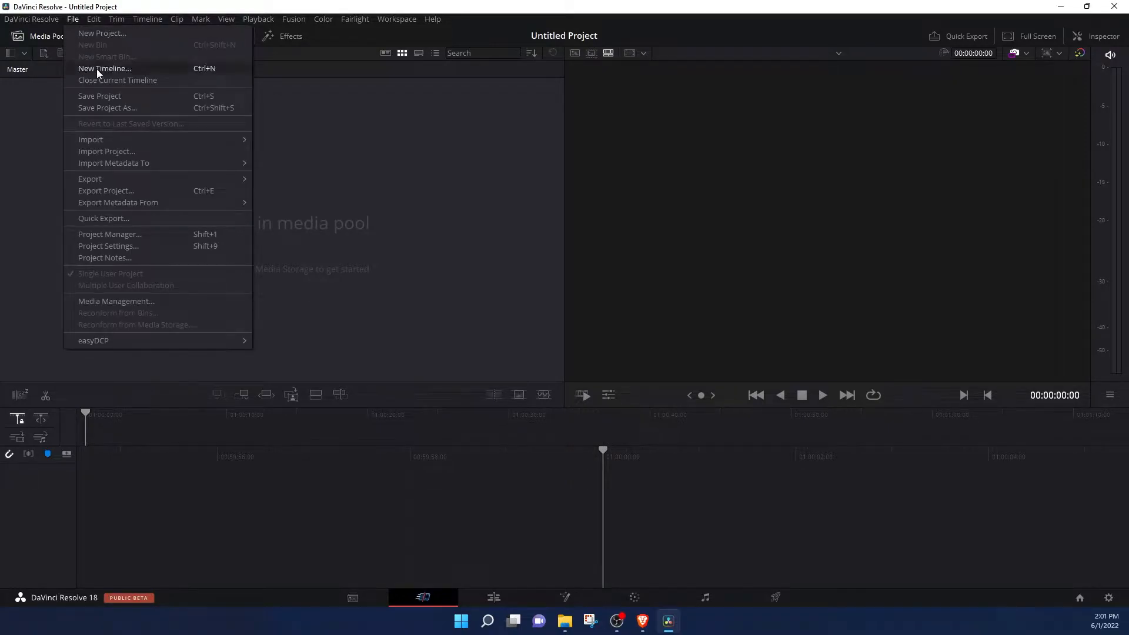
{"action": "left_click", "coordinate": [183, 247]}
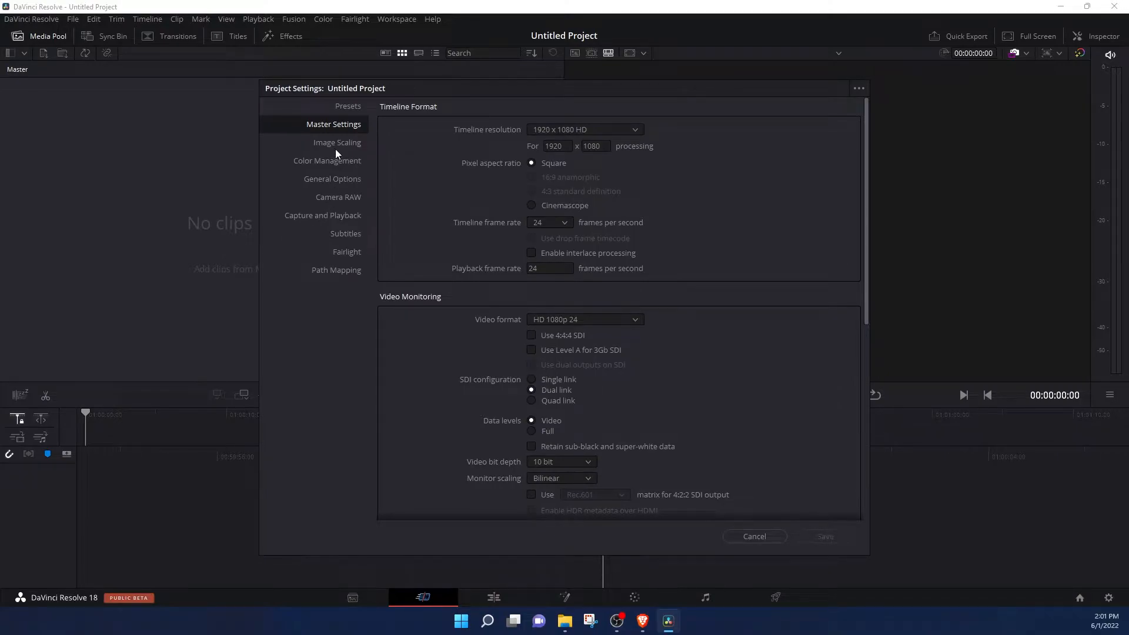
{"action": "left_click", "coordinate": [755, 536]}
Examine the Memory and GPU settings in the system preferences and close them without saving
{"action": "left_click", "coordinate": [32, 19]}
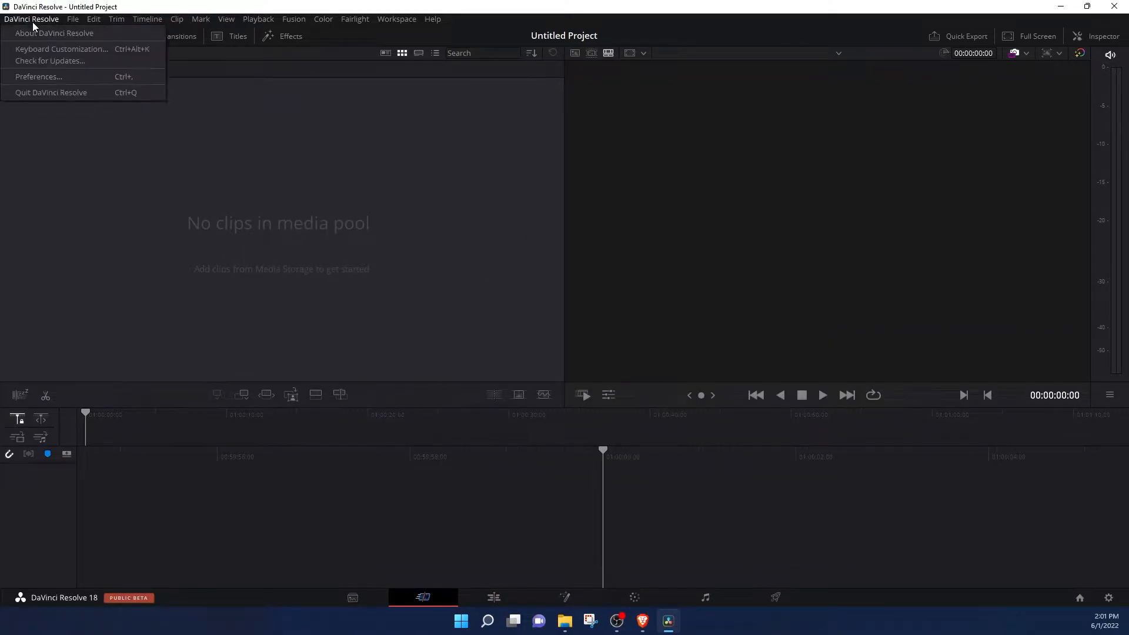
{"action": "left_click", "coordinate": [66, 75]}
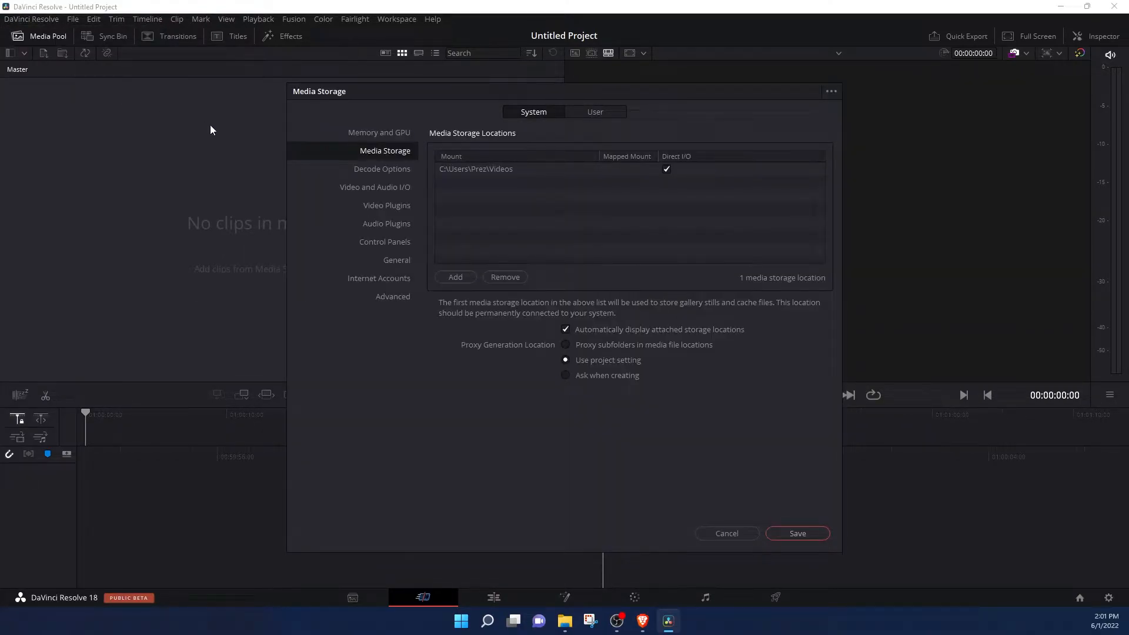
{"action": "left_click", "coordinate": [394, 135]}
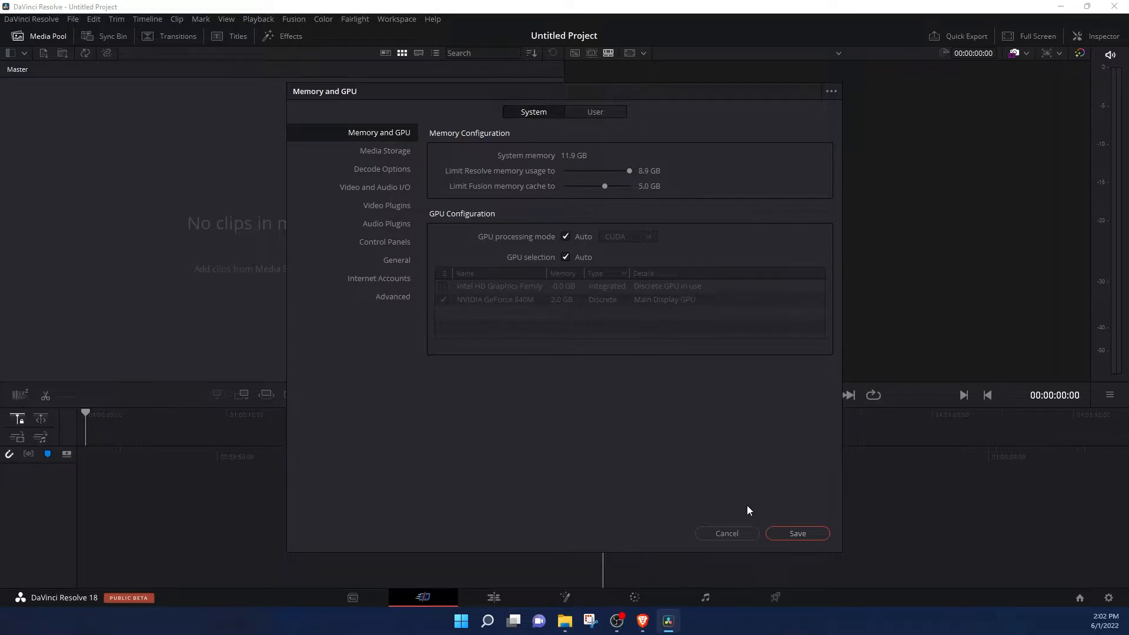
{"action": "left_click", "coordinate": [738, 535]}
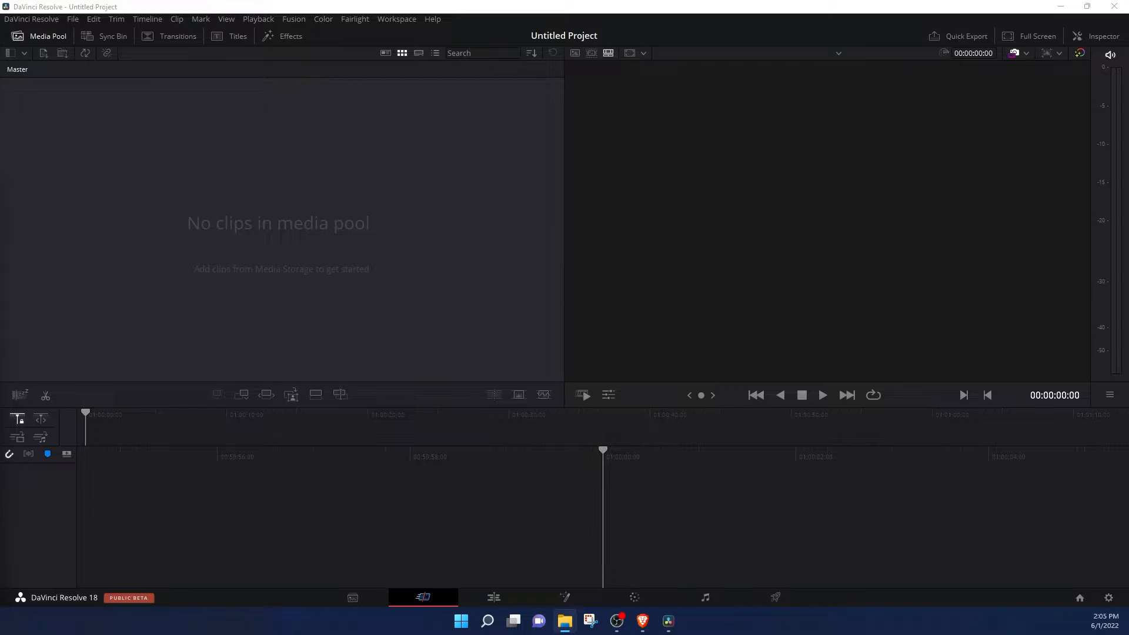
Import the "Linux user revisits" video into the media pool and change the project frame rate to match the clip
{"action": "left_click_drag", "start_coordinate": [327, 119], "coordinate": [260, 139]}
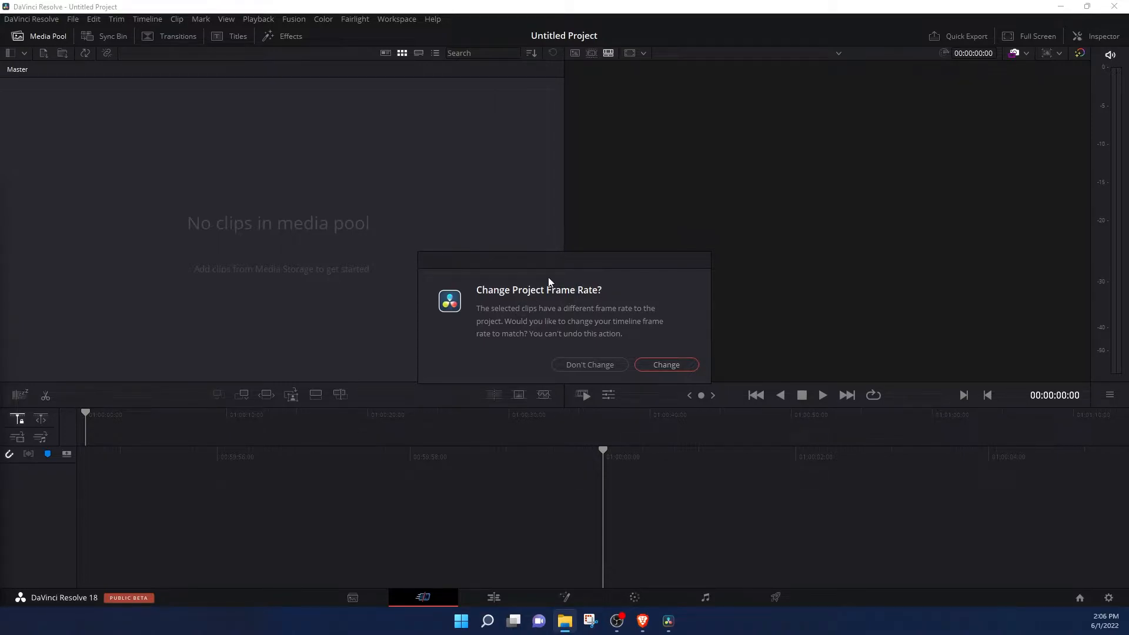
{"action": "left_click_drag", "start_coordinate": [565, 263], "coordinate": [489, 213]}
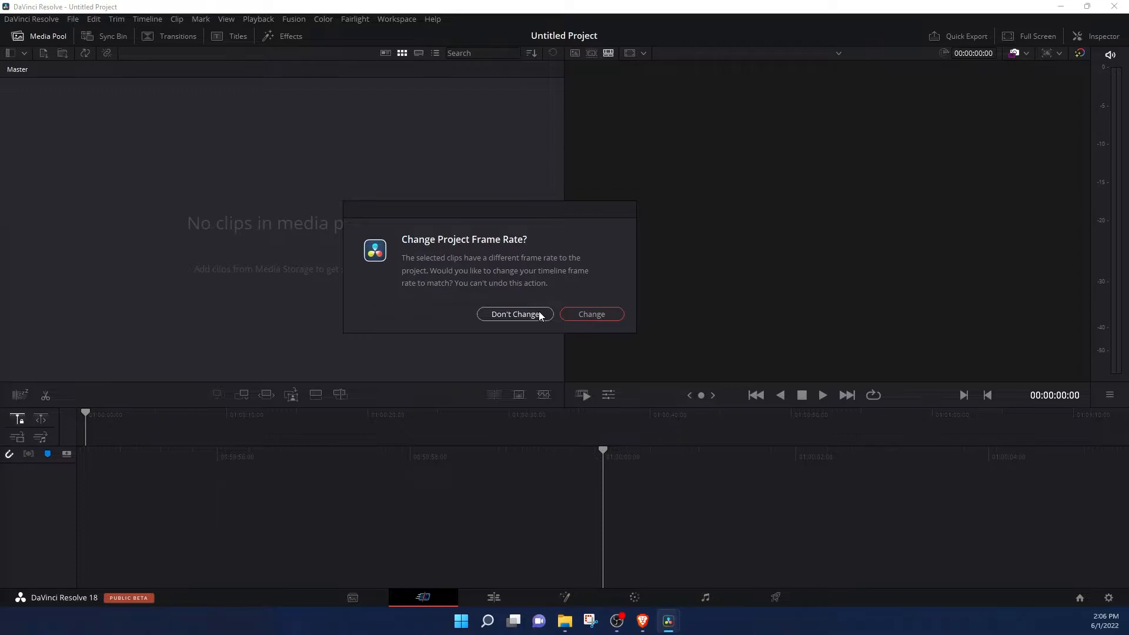
{"action": "left_click", "coordinate": [515, 314]}
{"action": "left_click", "coordinate": [595, 314]}
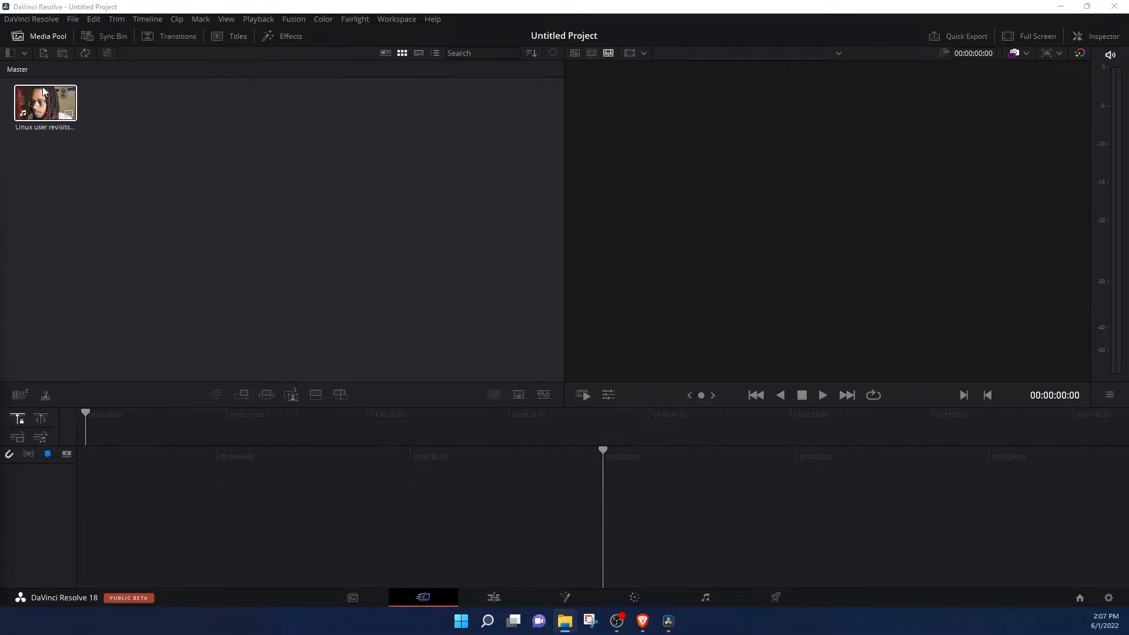
Place the imported "Linux user revisits" clip on a new timeline and play it back
{"action": "left_click", "coordinate": [62, 110]}
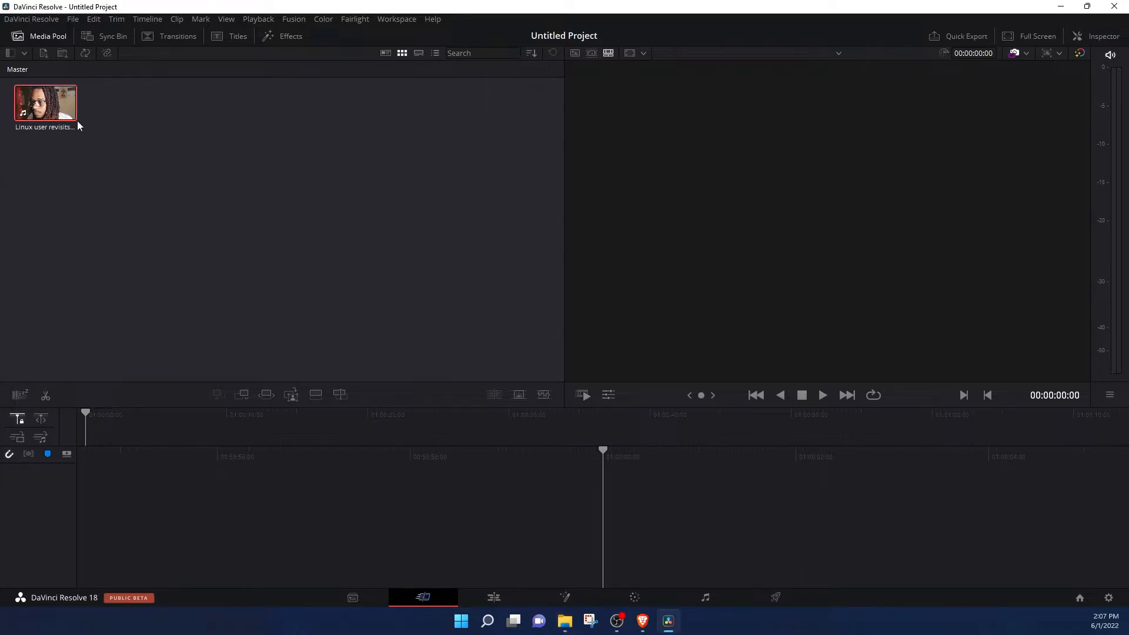
{"action": "left_click_drag", "start_coordinate": [64, 108], "coordinate": [604, 535]}
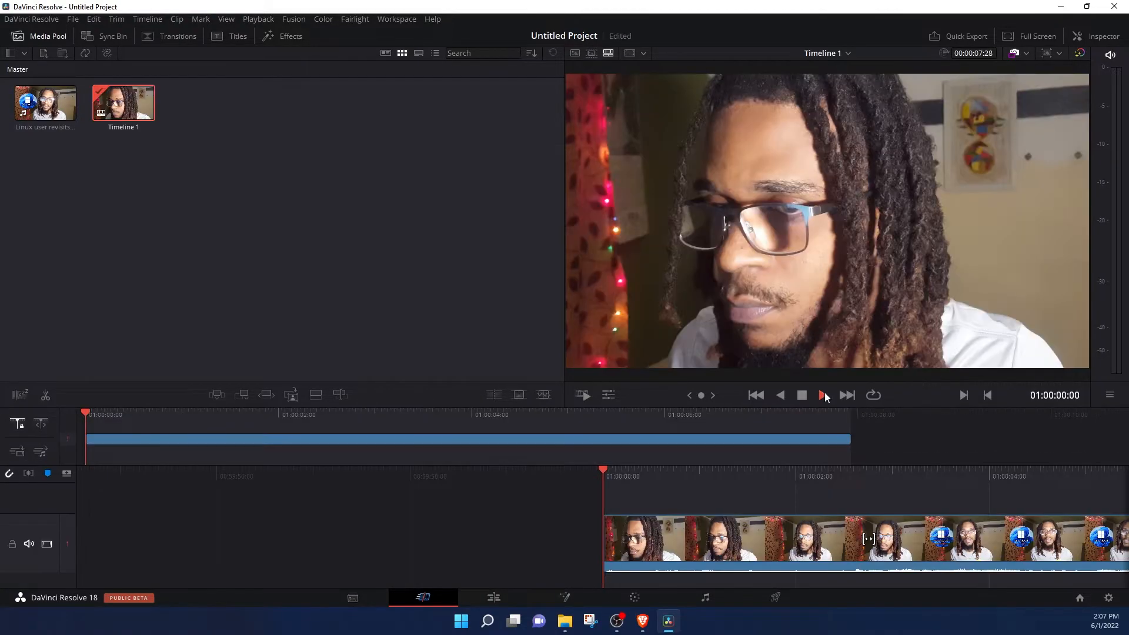
{"action": "left_click", "coordinate": [822, 395]}
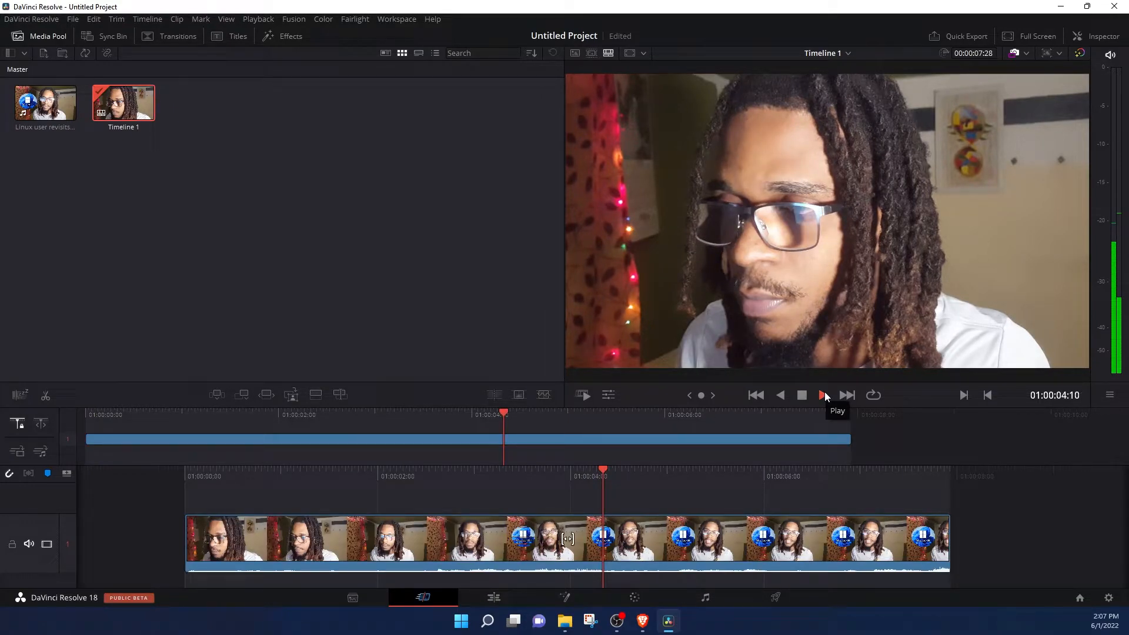
{"action": "key", "text": "space"}
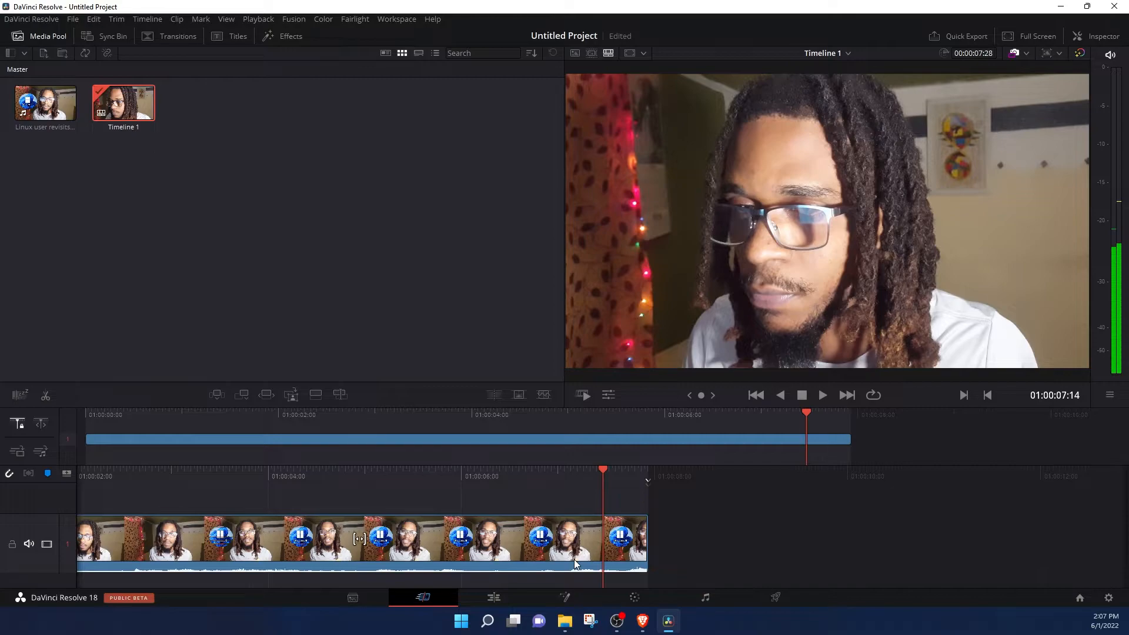
Switch to the Edit page and set the timeline proxy resolution to Quarter
{"action": "left_click", "coordinate": [493, 598]}
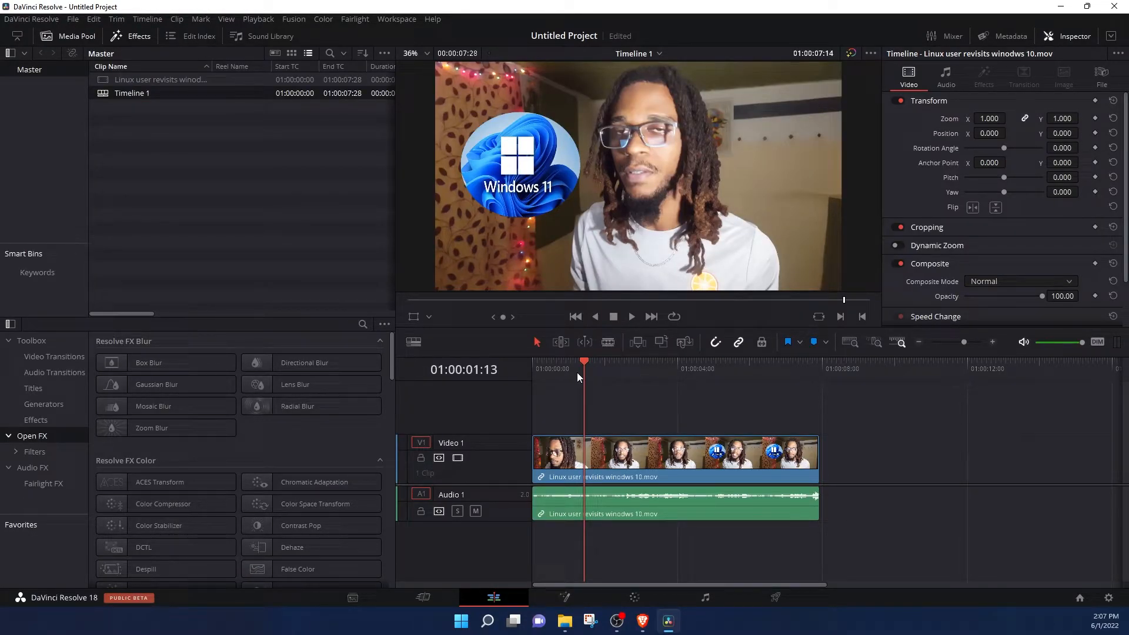
{"action": "key", "text": "Home"}
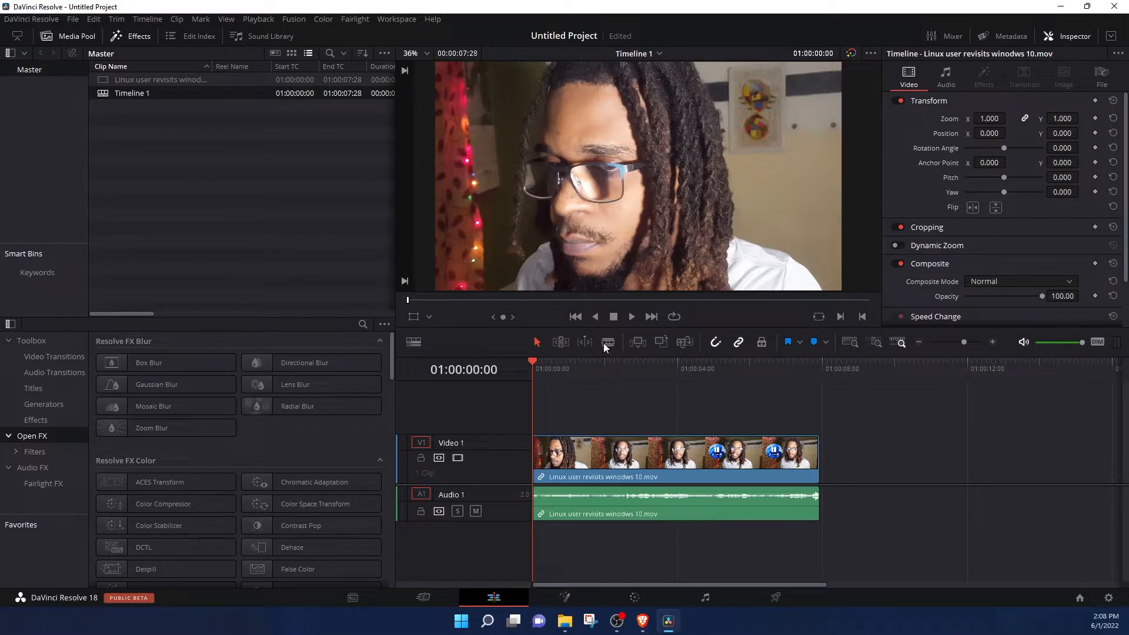
{"action": "left_click", "coordinate": [258, 19]}
{"action": "mouse_move", "coordinate": [363, 61]}
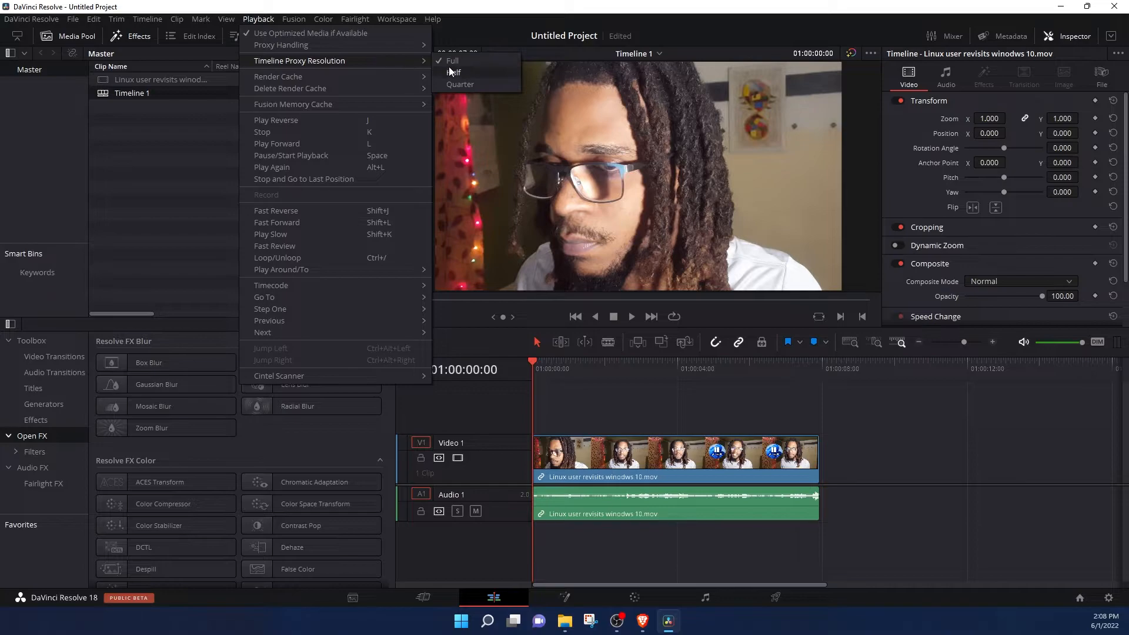
{"action": "left_click", "coordinate": [460, 85]}
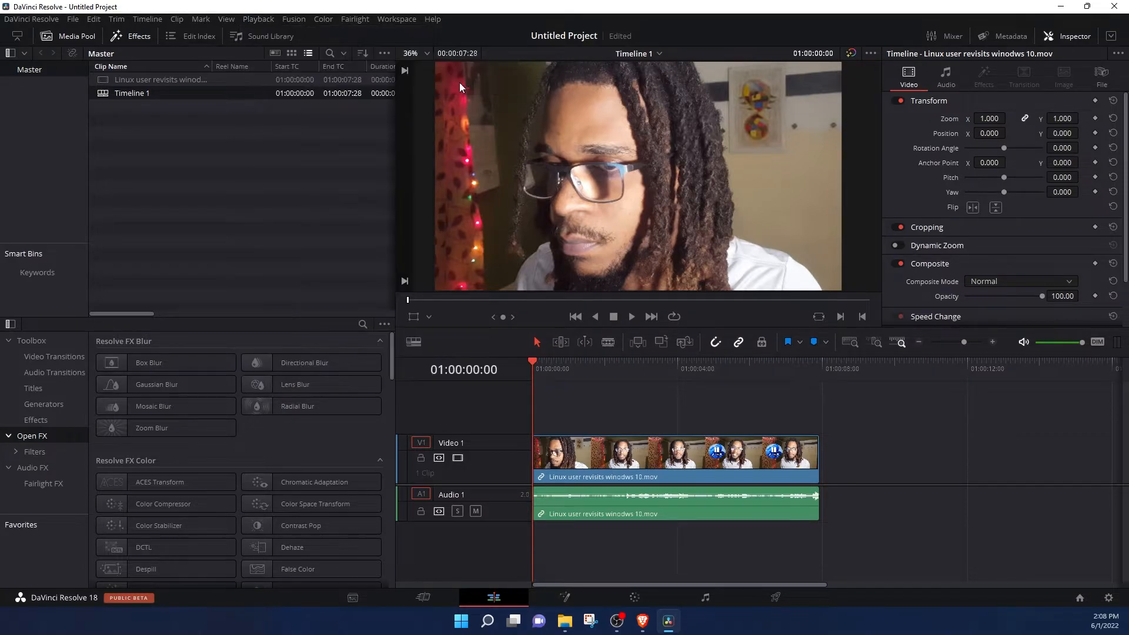
Play the first seconds of the timeline from its start to check playback at quarter proxy resolution
{"action": "mouse_move", "coordinate": [540, 367]}
{"action": "left_mouse_down"}
{"action": "mouse_move", "coordinate": [562, 366]}
{"action": "mouse_move", "coordinate": [525, 367]}
{"action": "left_mouse_up"}
{"action": "left_click", "coordinate": [631, 317]}
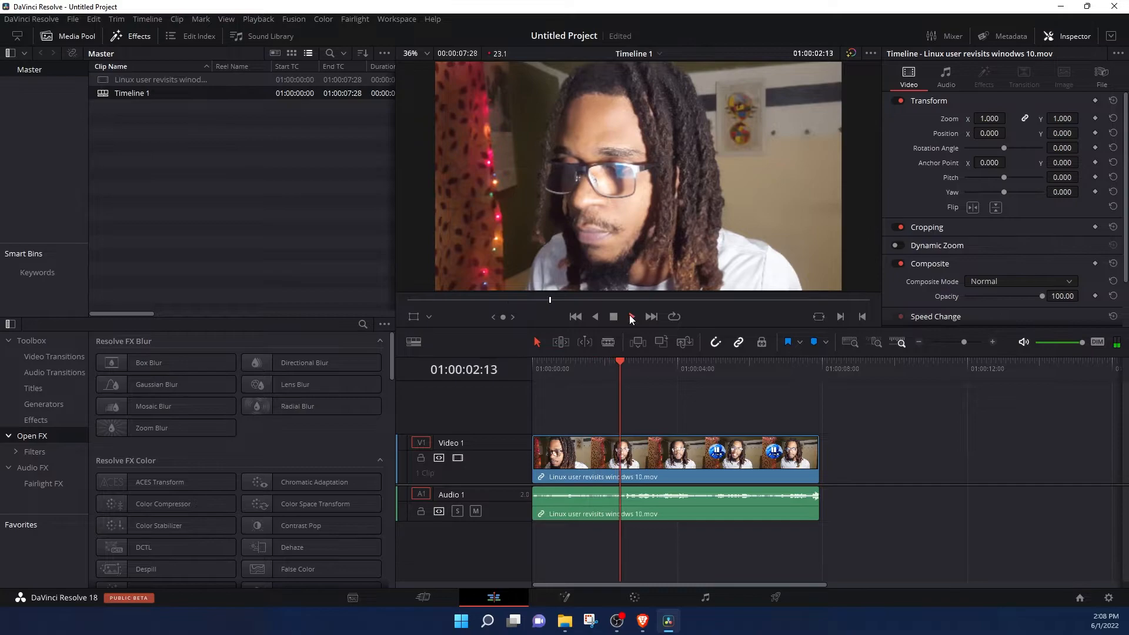
{"action": "left_click", "coordinate": [615, 316]}
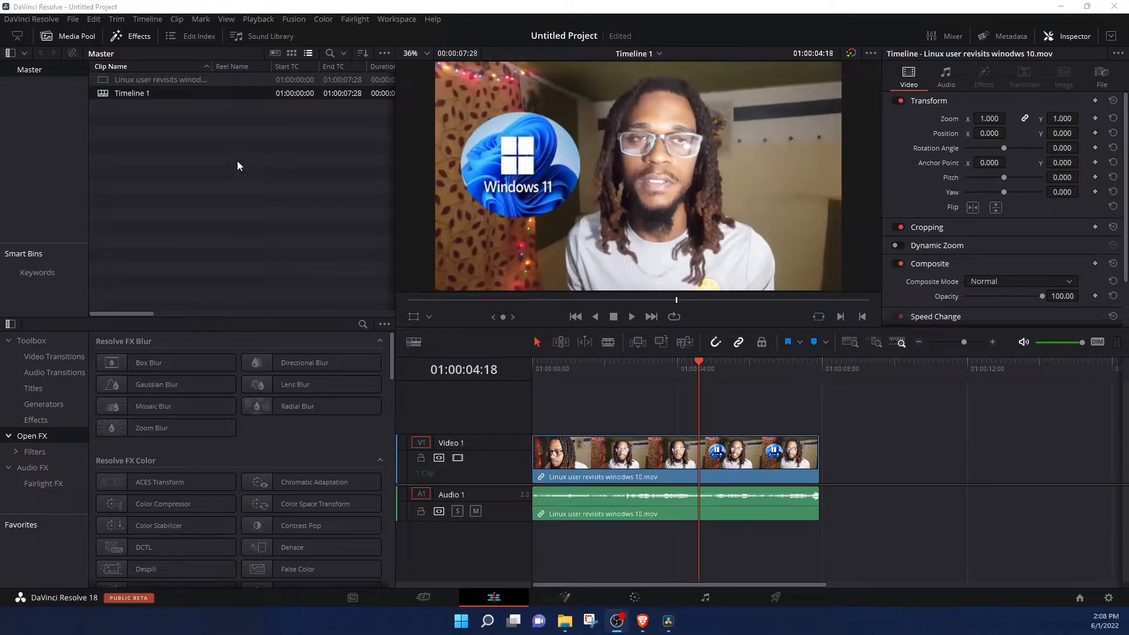
Generate optimized media for the video clip on the timeline
{"action": "left_click", "coordinate": [239, 154]}
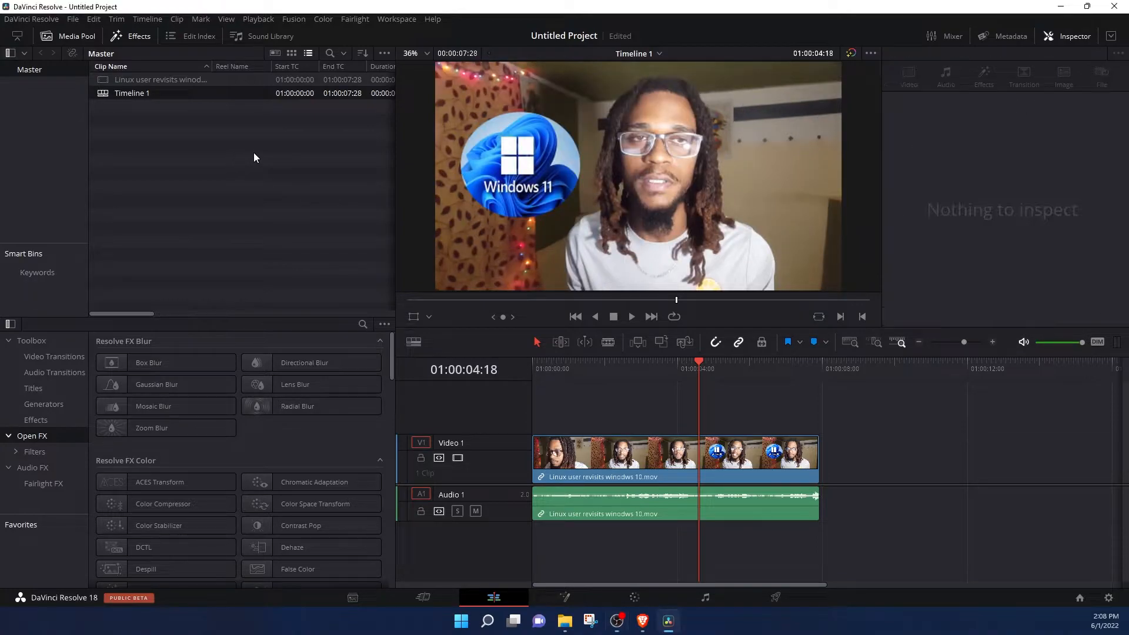
{"action": "left_click_drag", "start_coordinate": [256, 133], "coordinate": [211, 88]}
{"action": "left_click", "coordinate": [632, 457]}
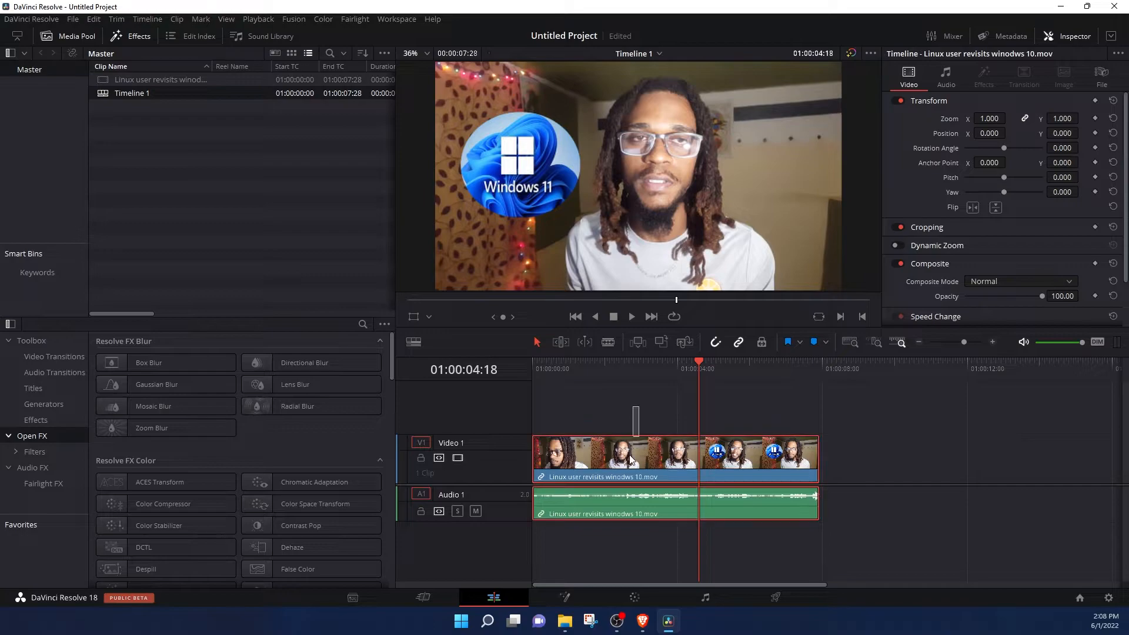
{"action": "right_click", "coordinate": [631, 458]}
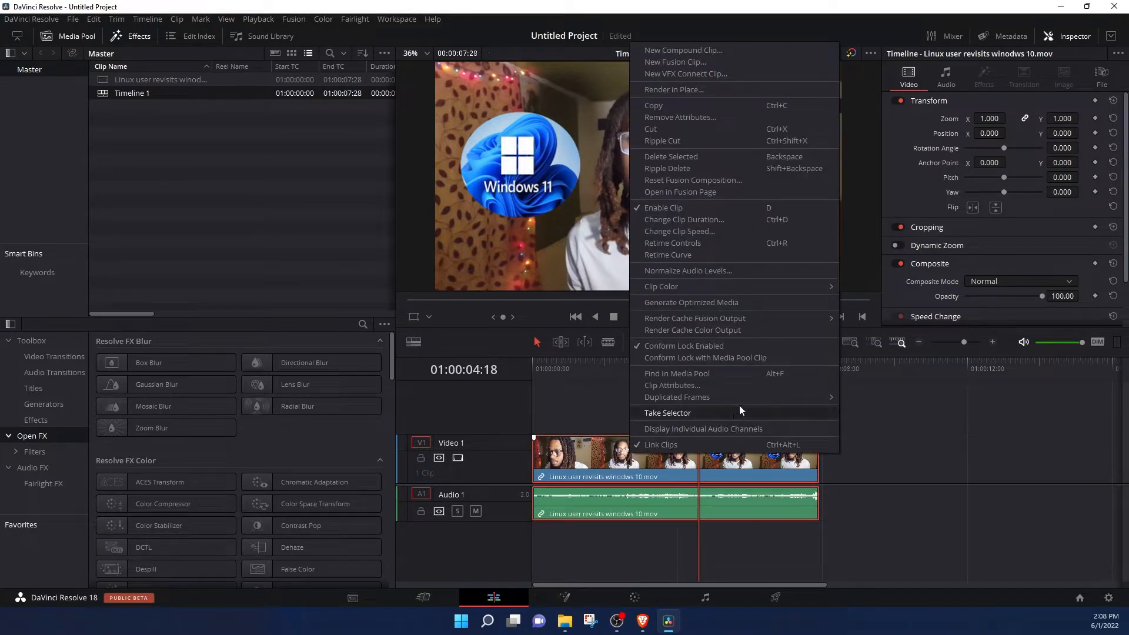
{"action": "left_click", "coordinate": [786, 303]}
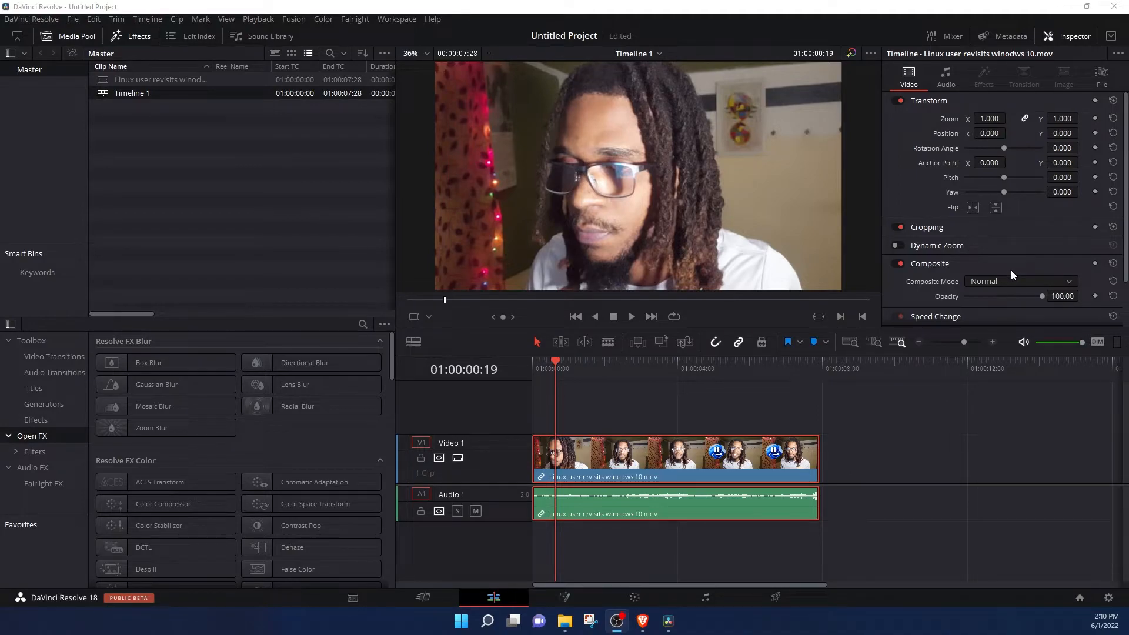
Expand the Dynamic Zoom settings and split the clip at about 01:00:00:26 and once more further on, spacing the three pieces apart
{"action": "left_click", "coordinate": [975, 244]}
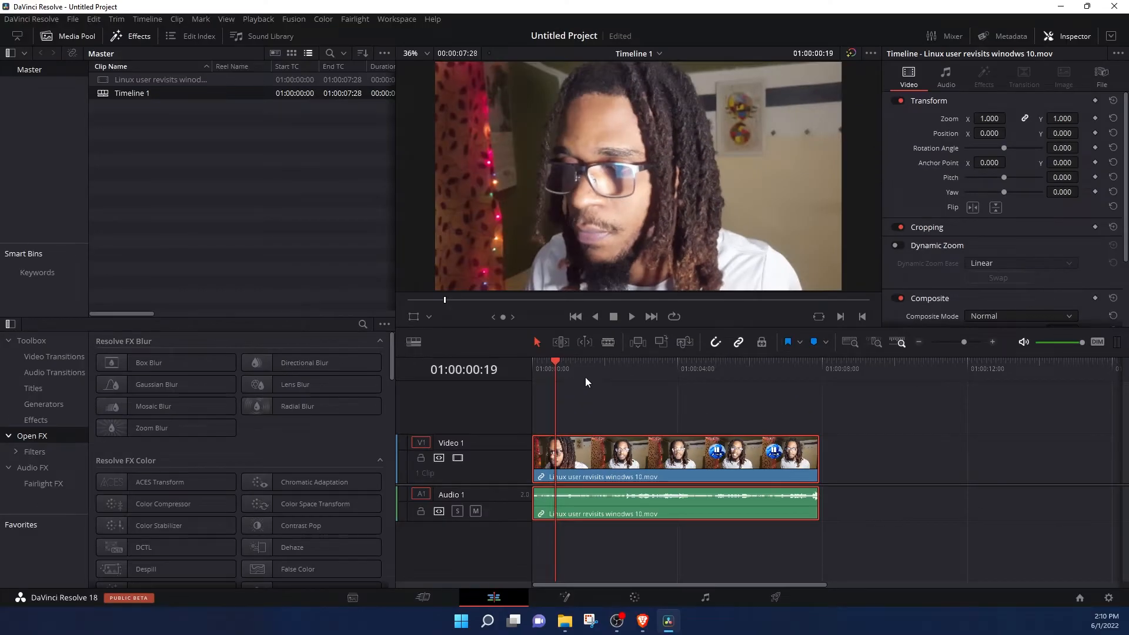
{"action": "left_click_drag", "start_coordinate": [553, 367], "coordinate": [563, 368]}
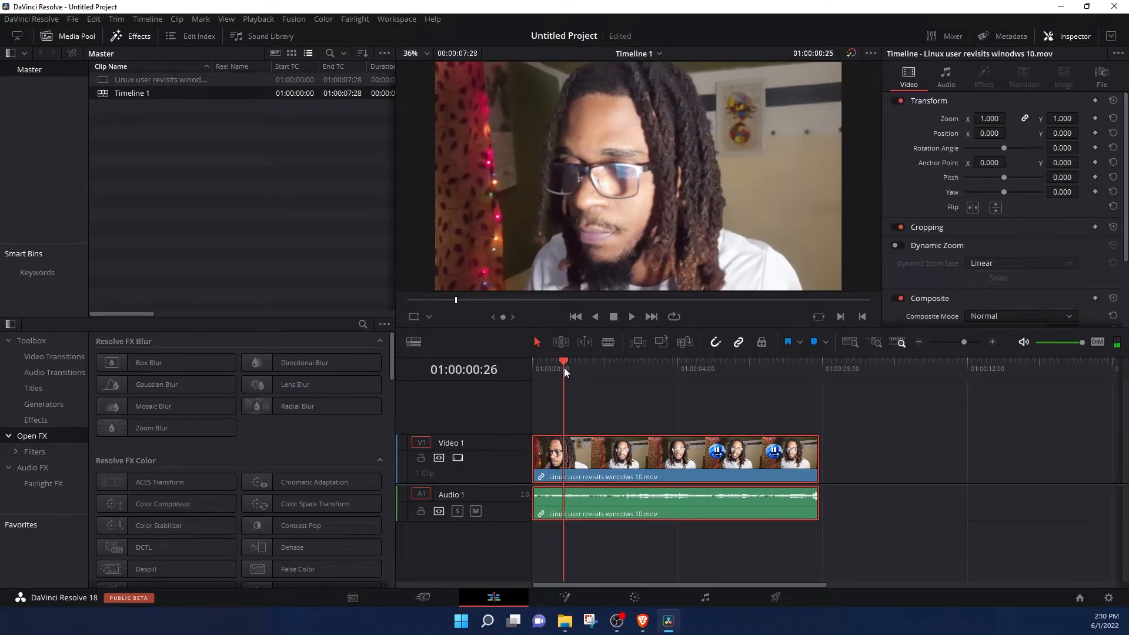
{"action": "key", "text": "ctrl+b"}
{"action": "key", "text": "ctrl+equal"}
{"action": "left_click", "coordinate": [615, 453]}
{"action": "left_click", "coordinate": [567, 364]}
{"action": "left_click_drag", "start_coordinate": [566, 365], "coordinate": [532, 364]}
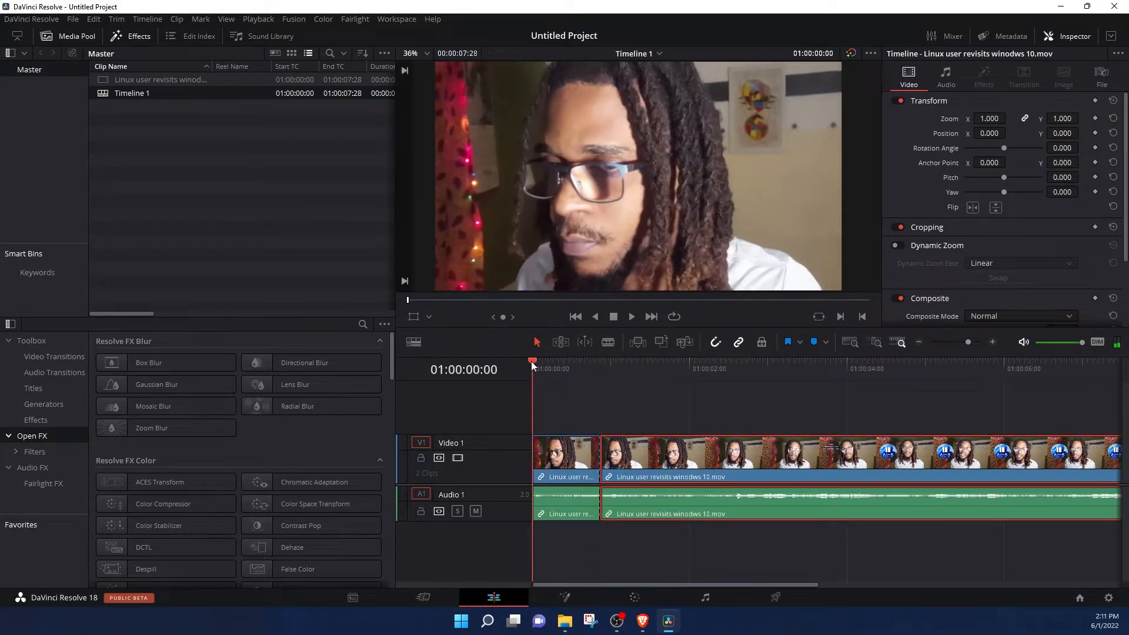
{"action": "left_click_drag", "start_coordinate": [548, 365], "coordinate": [606, 377]}
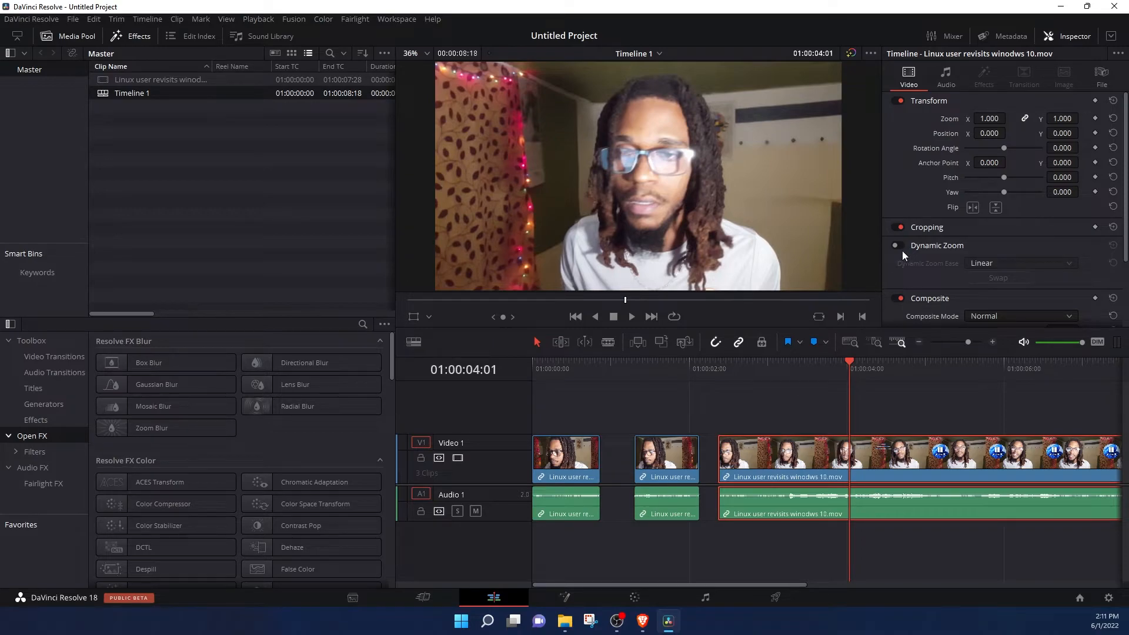
Enable Dynamic Zoom on the last clip piece and play it through to the end
{"action": "left_click", "coordinate": [897, 245]}
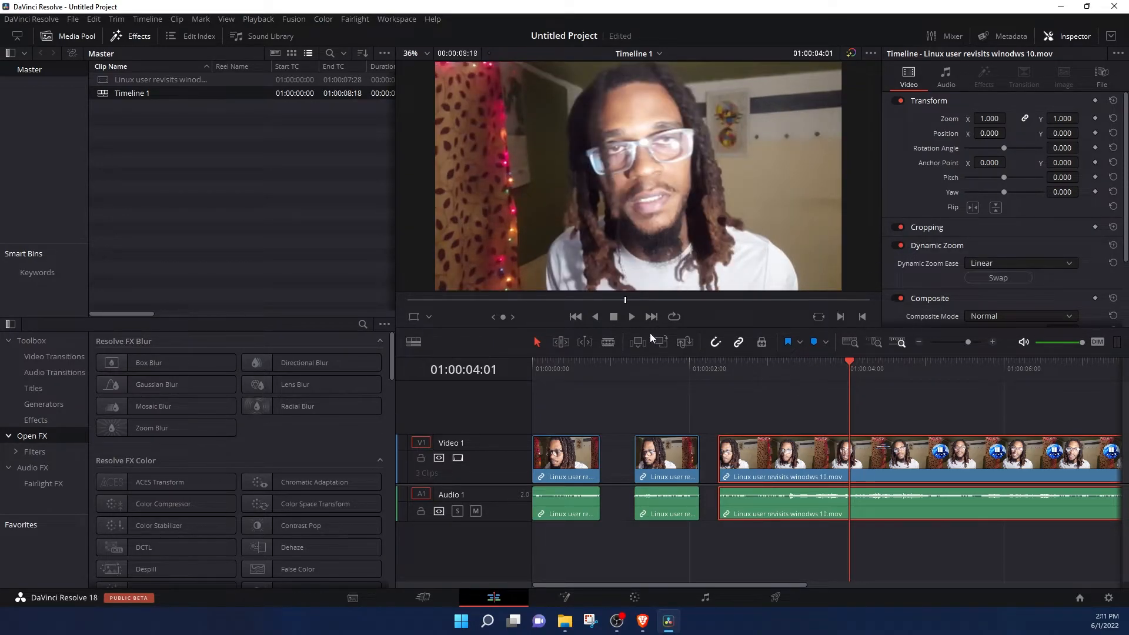
{"action": "left_click", "coordinate": [632, 317]}
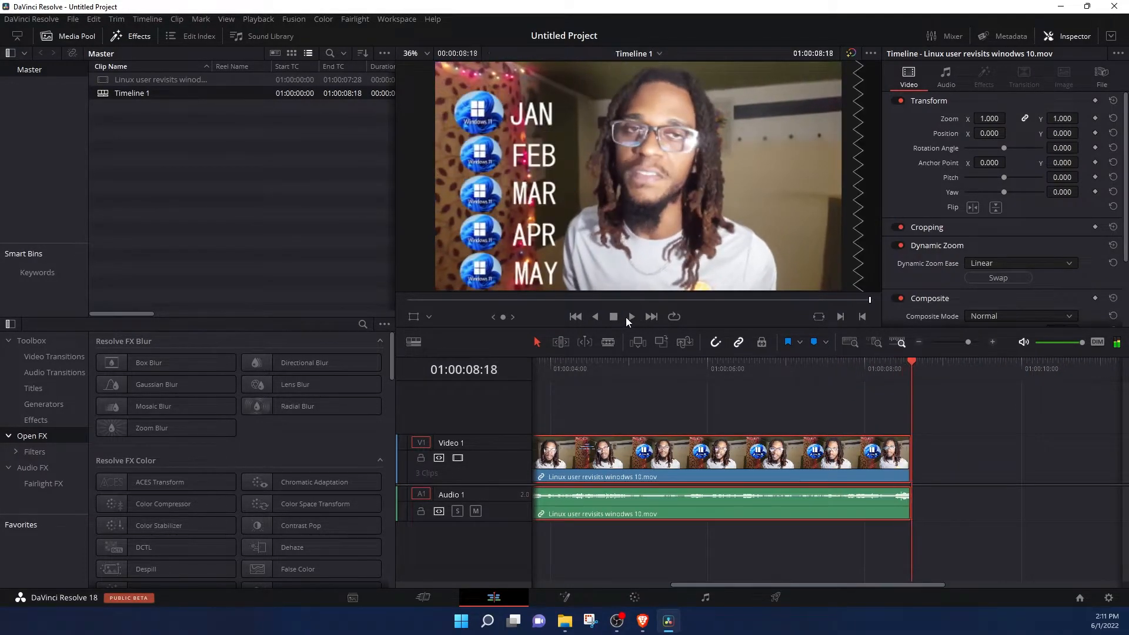
Swap the Dynamic Zoom direction on the last clip piece and play it from its start to the end
{"action": "left_click", "coordinate": [986, 273]}
{"action": "left_click", "coordinate": [752, 368]}
{"action": "left_click_drag", "start_coordinate": [711, 366], "coordinate": [579, 371]}
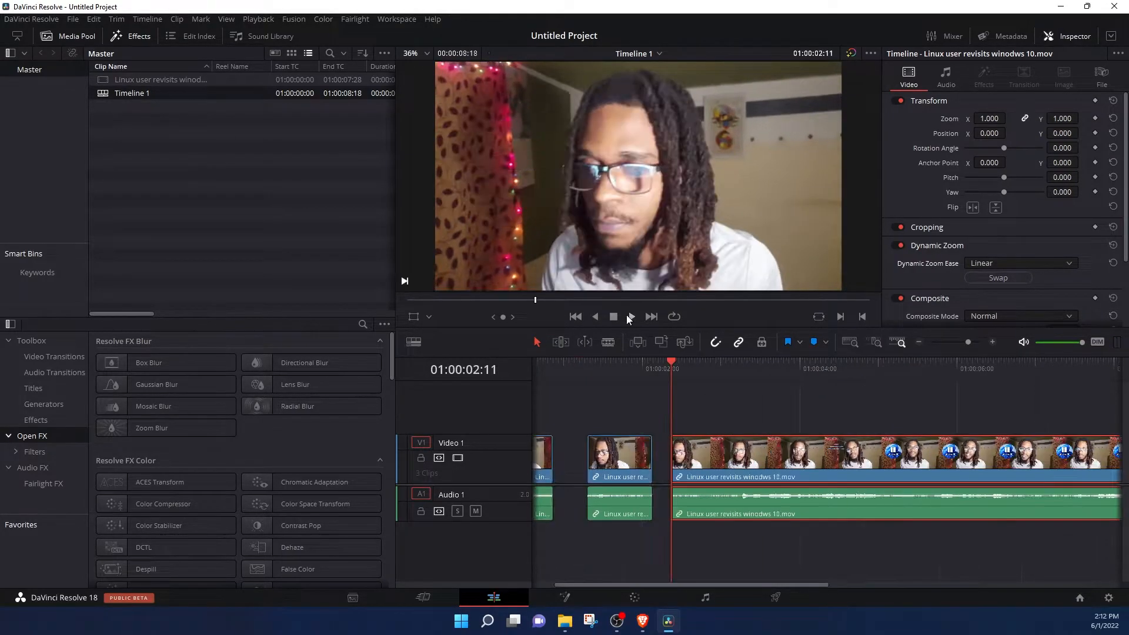
{"action": "left_click", "coordinate": [628, 316]}
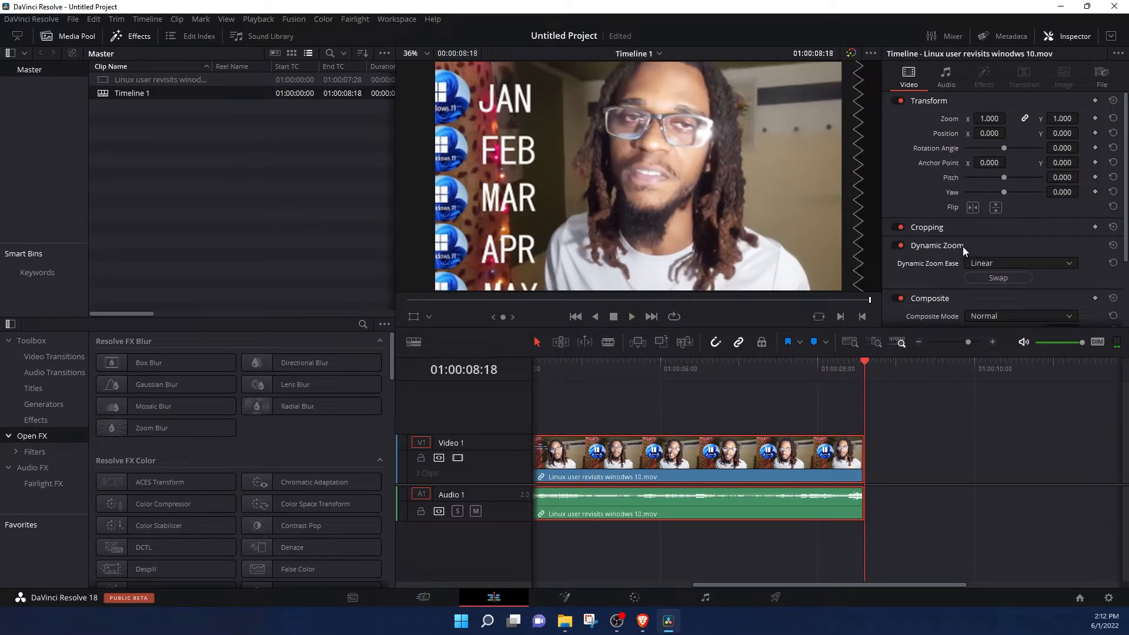
{"action": "left_click", "coordinate": [587, 368]}
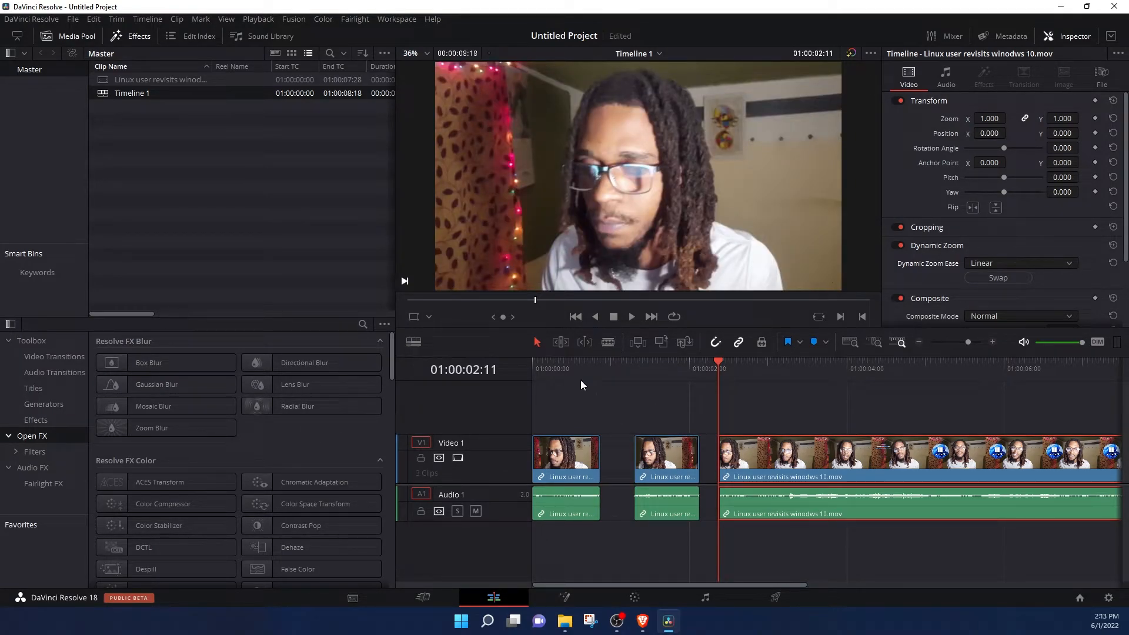
Add a basic Text title on Video 2 above the last clip piece and a Text+ title just past that piece's end
{"action": "left_click", "coordinate": [51, 386]}
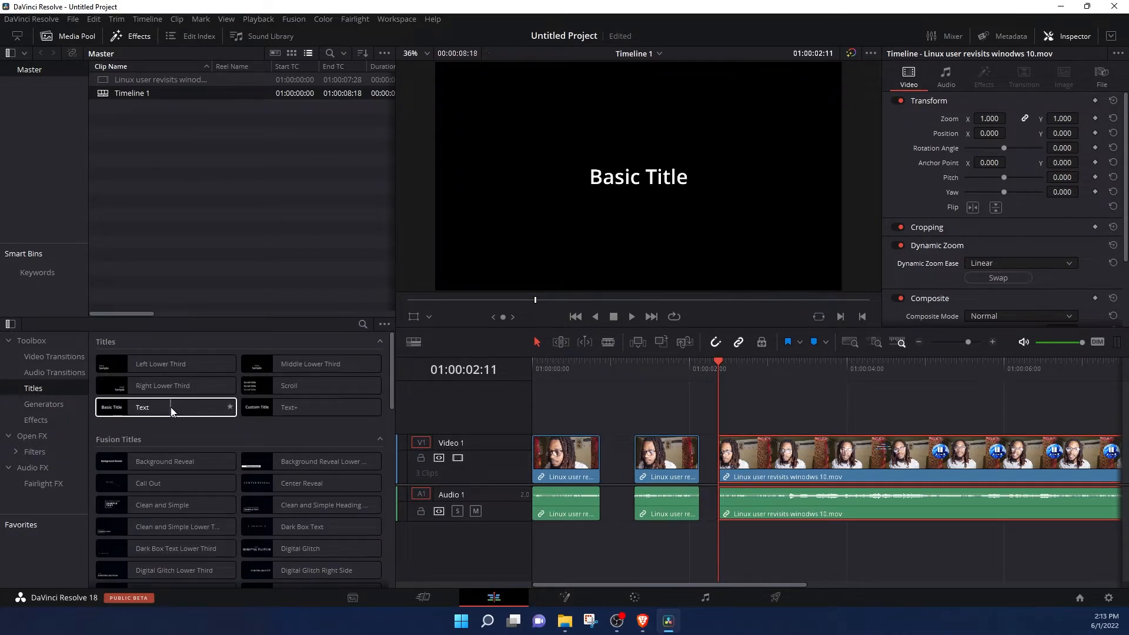
{"action": "left_click_drag", "start_coordinate": [176, 409], "coordinate": [729, 415]}
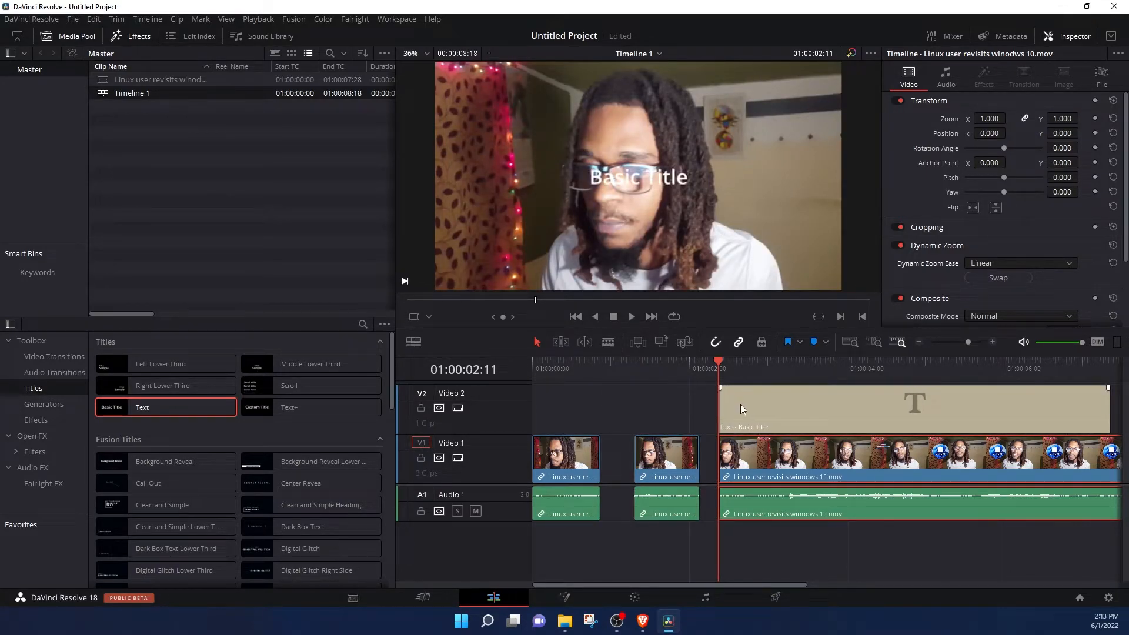
{"action": "scroll", "coordinate": [746, 405], "scroll_direction": "down", "scroll_amount": 5}
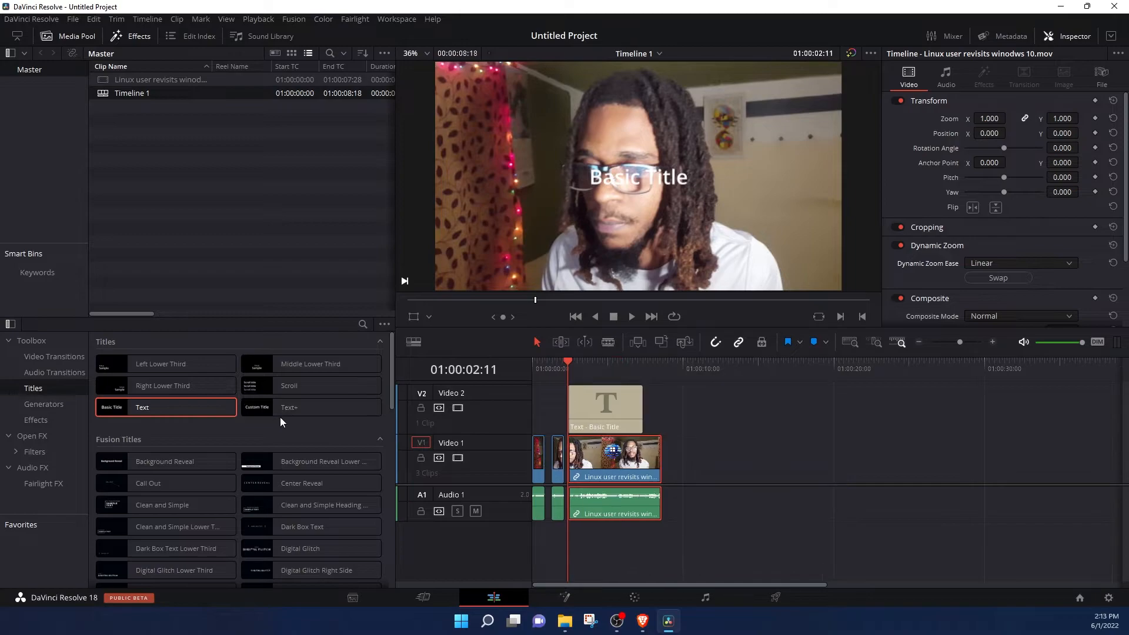
{"action": "left_click_drag", "start_coordinate": [288, 412], "coordinate": [676, 421]}
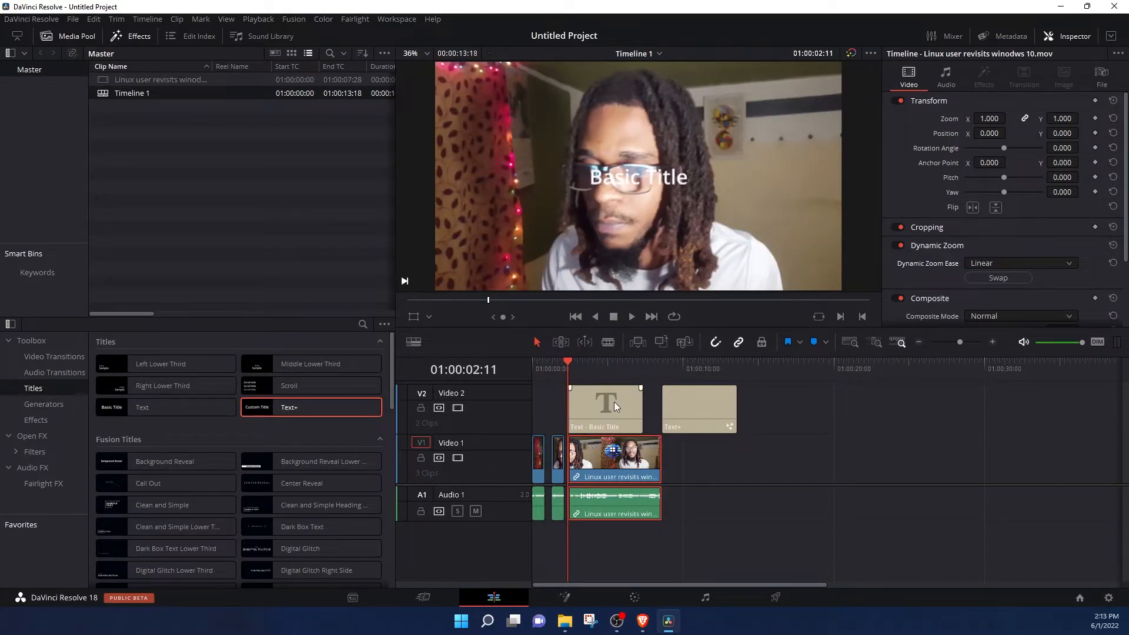
Compare the settings of the basic Text title with those of the Text+ title, down to Background and Write On
{"action": "left_click", "coordinate": [607, 408]}
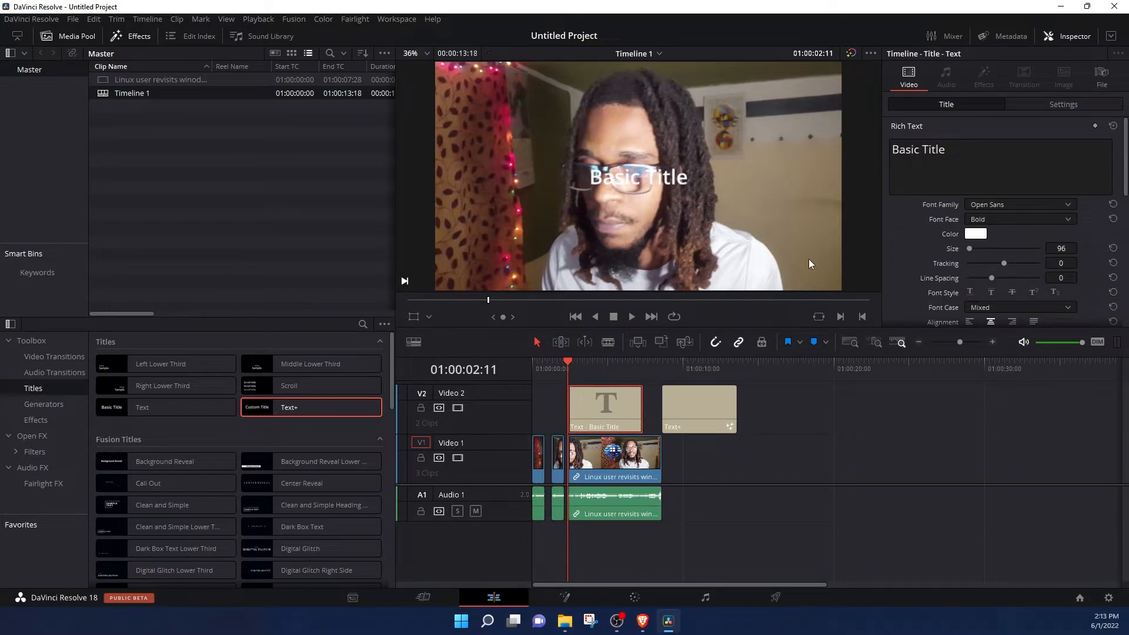
{"action": "scroll", "coordinate": [922, 238], "scroll_direction": "down", "scroll_amount": 3}
{"action": "left_click", "coordinate": [697, 410]}
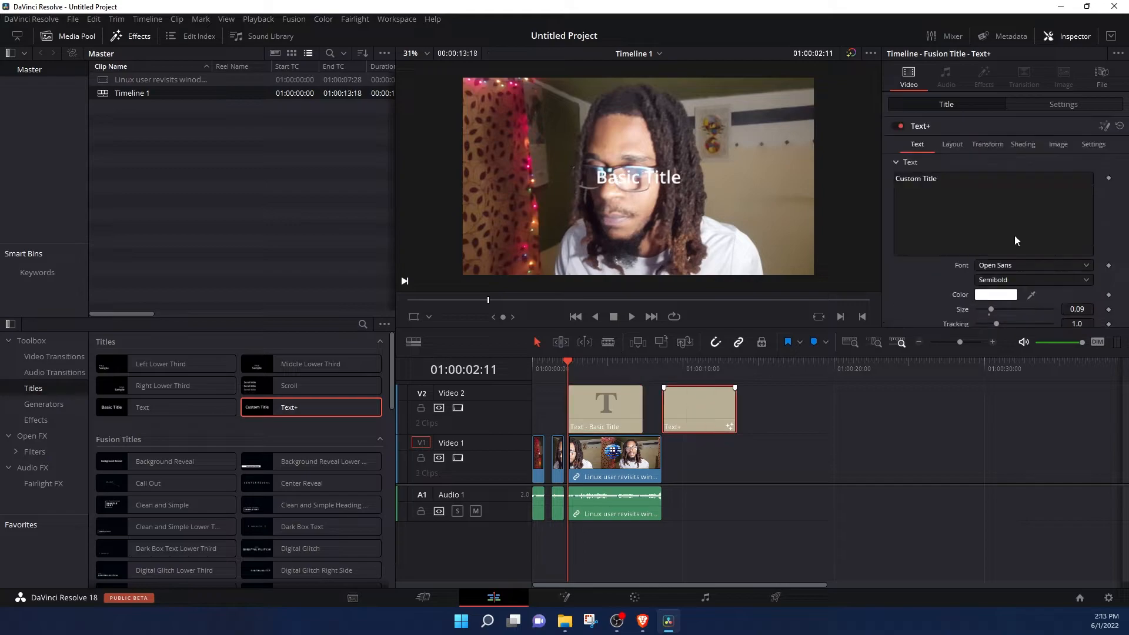
{"action": "scroll", "coordinate": [965, 200], "scroll_direction": "down", "scroll_amount": 5}
{"action": "scroll", "coordinate": [974, 216], "scroll_direction": "down", "scroll_amount": 1}
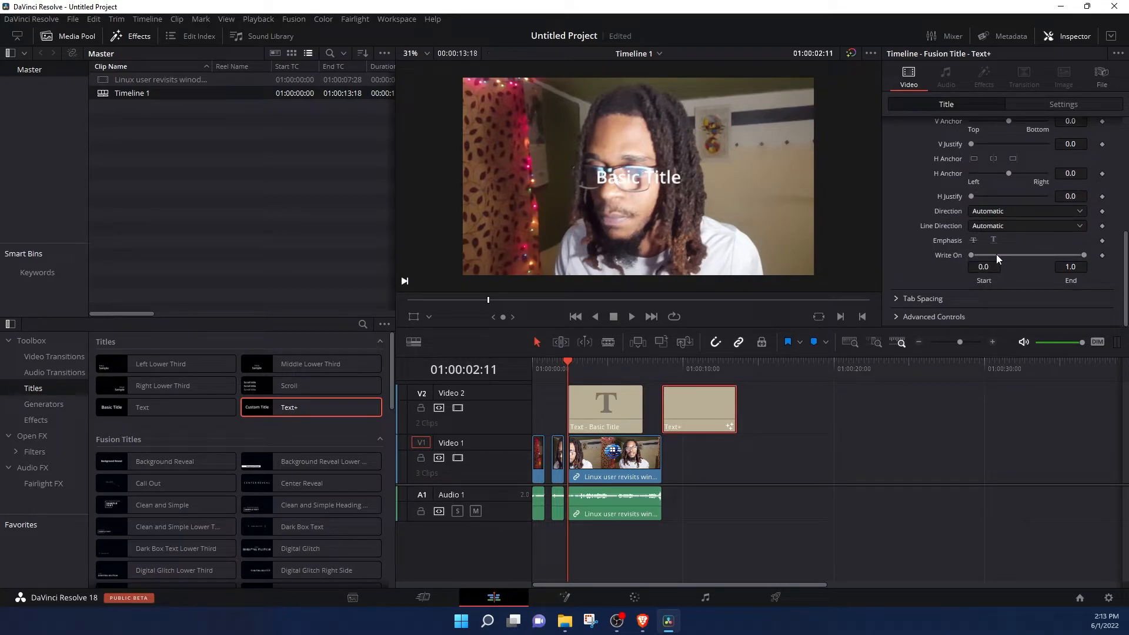
{"action": "left_click", "coordinate": [582, 405]}
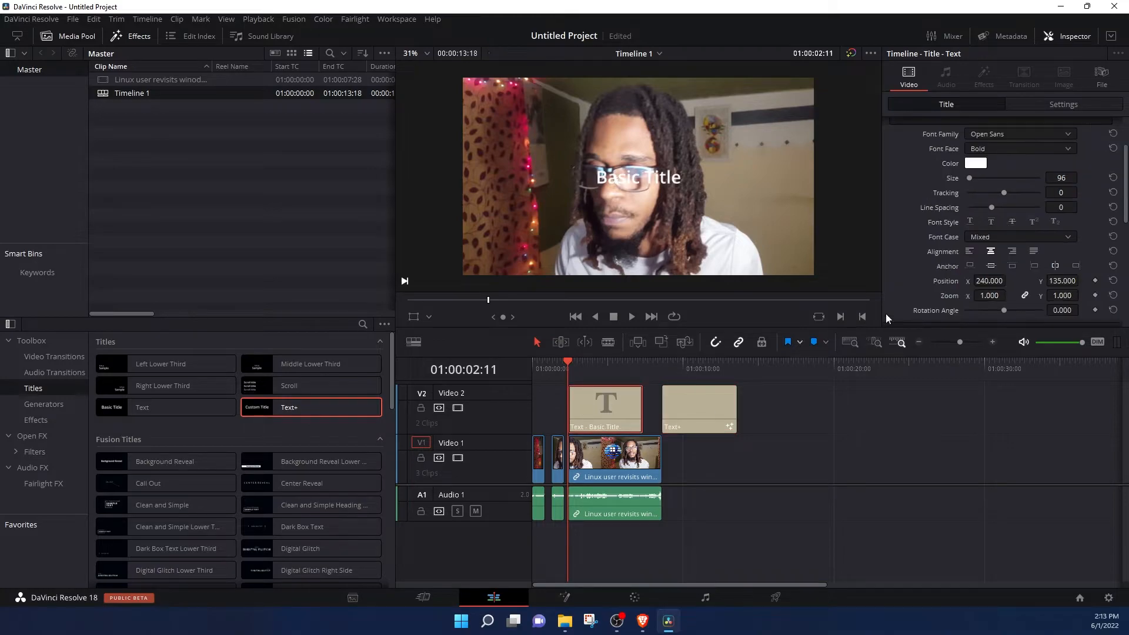
{"action": "scroll", "coordinate": [1023, 211], "scroll_direction": "down", "scroll_amount": 5}
{"action": "scroll", "coordinate": [1000, 236], "scroll_direction": "down", "scroll_amount": 2}
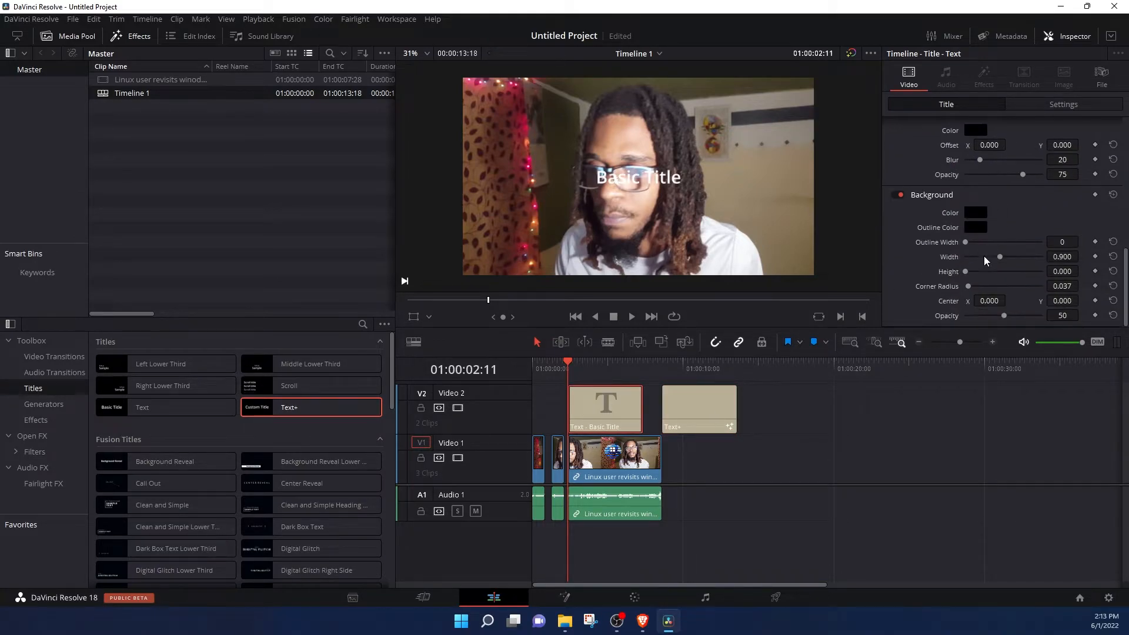
{"action": "scroll", "coordinate": [991, 241], "scroll_direction": "up", "scroll_amount": 2}
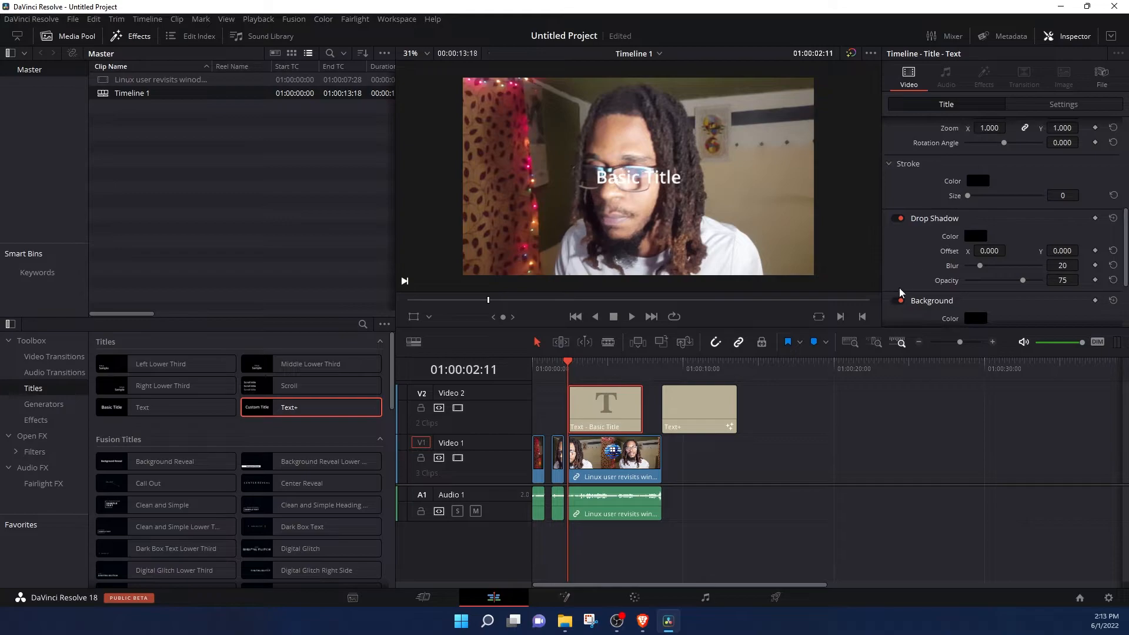
{"action": "left_click", "coordinate": [689, 410]}
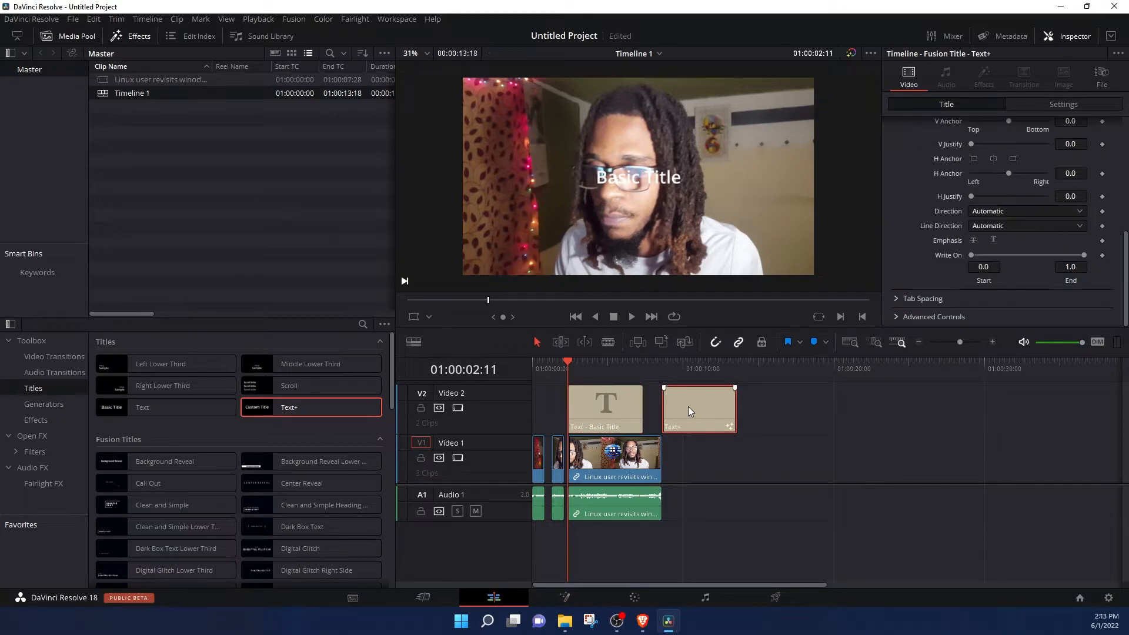
Keyframe the Text+ title's Write On end from 0.0 at 01:00:08:18 to 1.0 at 01:00:11:06 and play the animation
{"action": "left_click", "coordinate": [663, 366]}
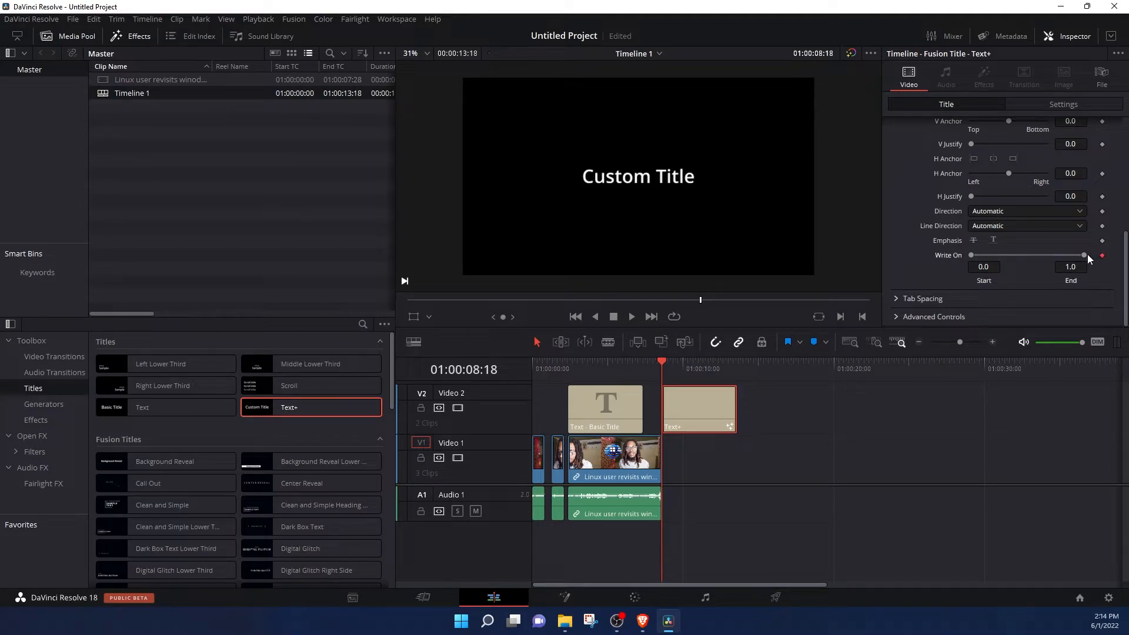
{"action": "left_click_drag", "start_coordinate": [1086, 253], "coordinate": [980, 249]}
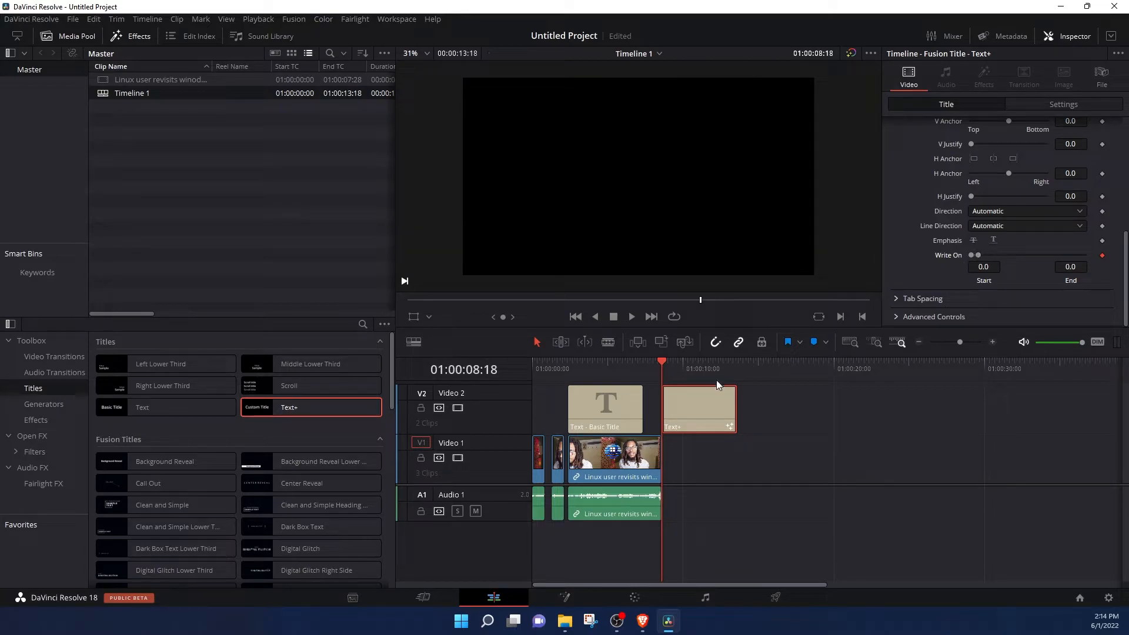
{"action": "left_click", "coordinate": [673, 362]}
{"action": "left_click_drag", "start_coordinate": [672, 363], "coordinate": [701, 363]}
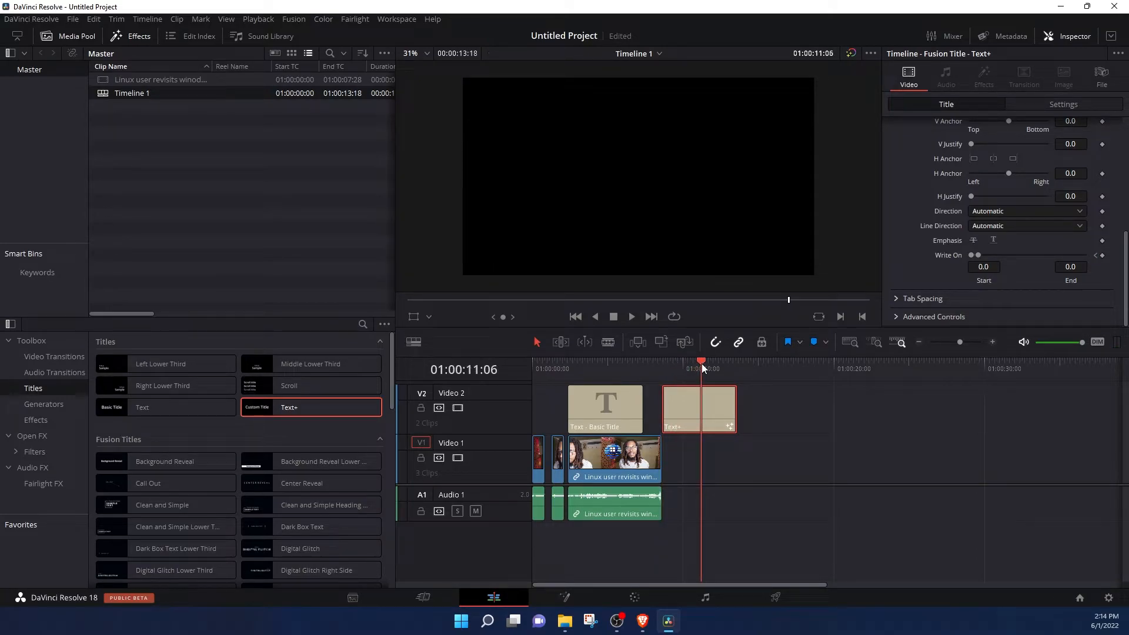
{"action": "left_click_drag", "start_coordinate": [978, 257], "coordinate": [1091, 257]}
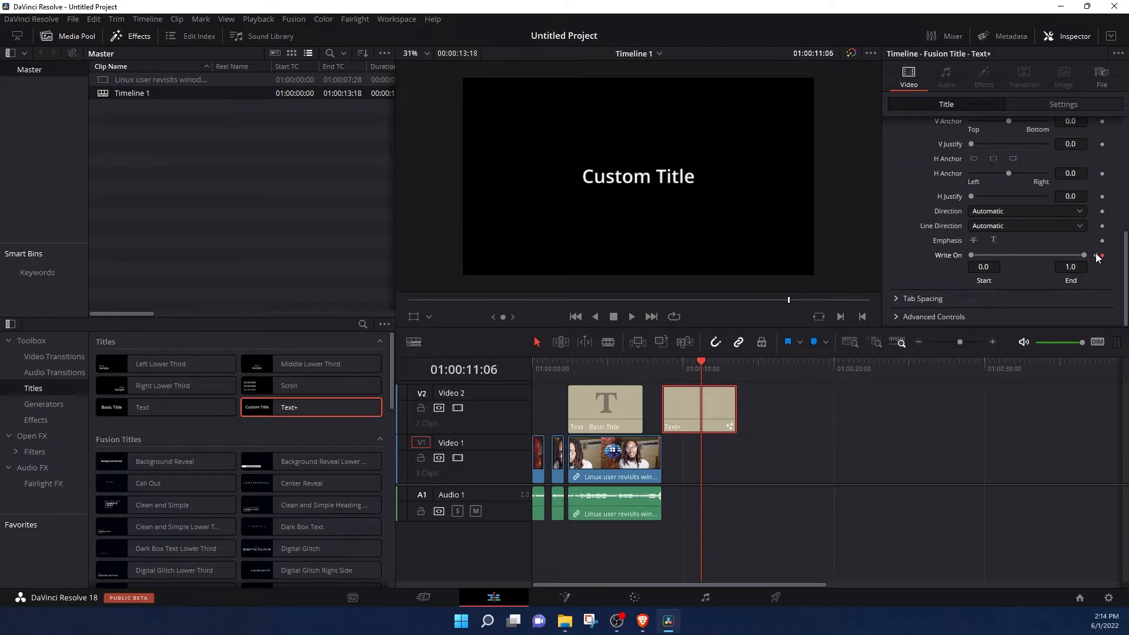
{"action": "left_click", "coordinate": [661, 362]}
{"action": "left_click", "coordinate": [630, 318]}
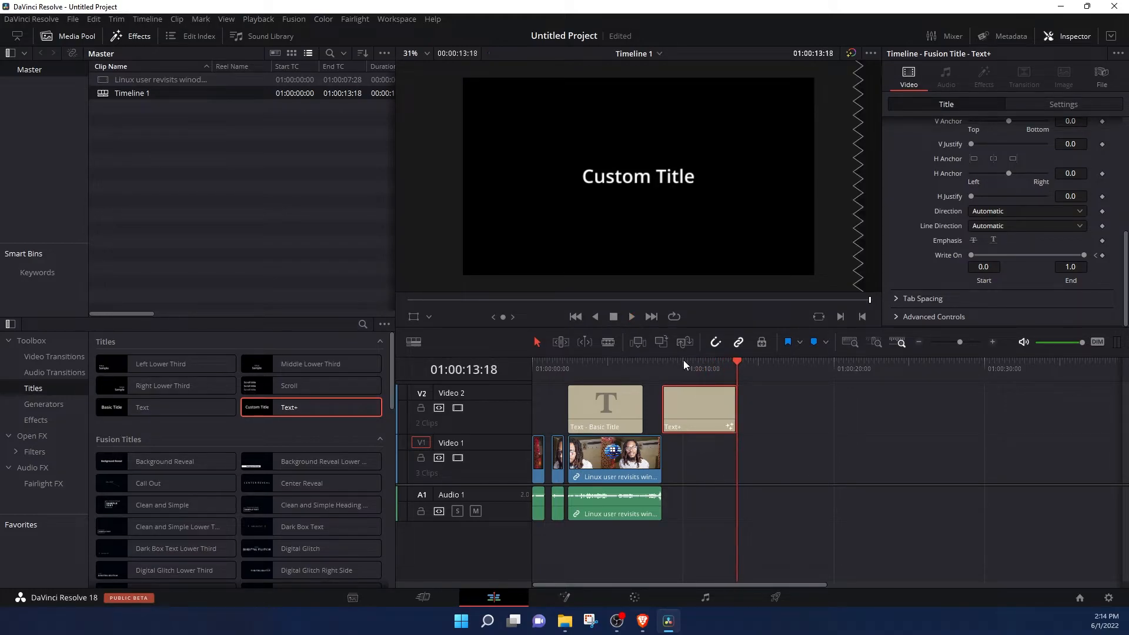
Speed up the Text+ write-on by raising its Write On end to nearly full at 01:00:09:15, and replay the title
{"action": "left_click_drag", "start_coordinate": [679, 365], "coordinate": [663, 361]}
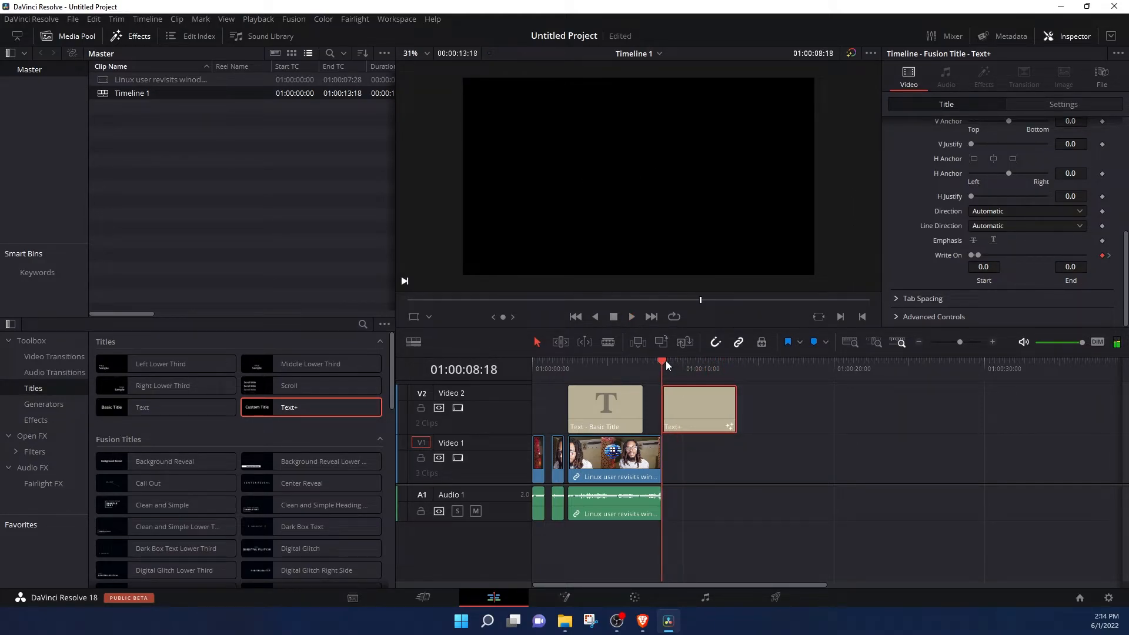
{"action": "left_click", "coordinate": [1109, 255]}
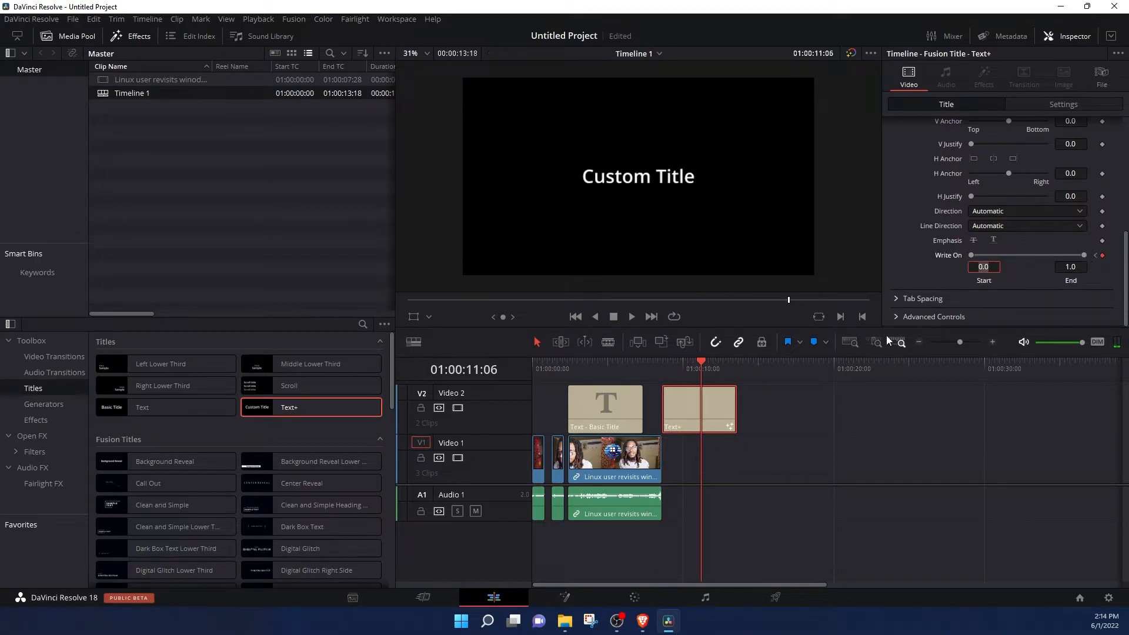
{"action": "left_click_drag", "start_coordinate": [704, 362], "coordinate": [675, 361]}
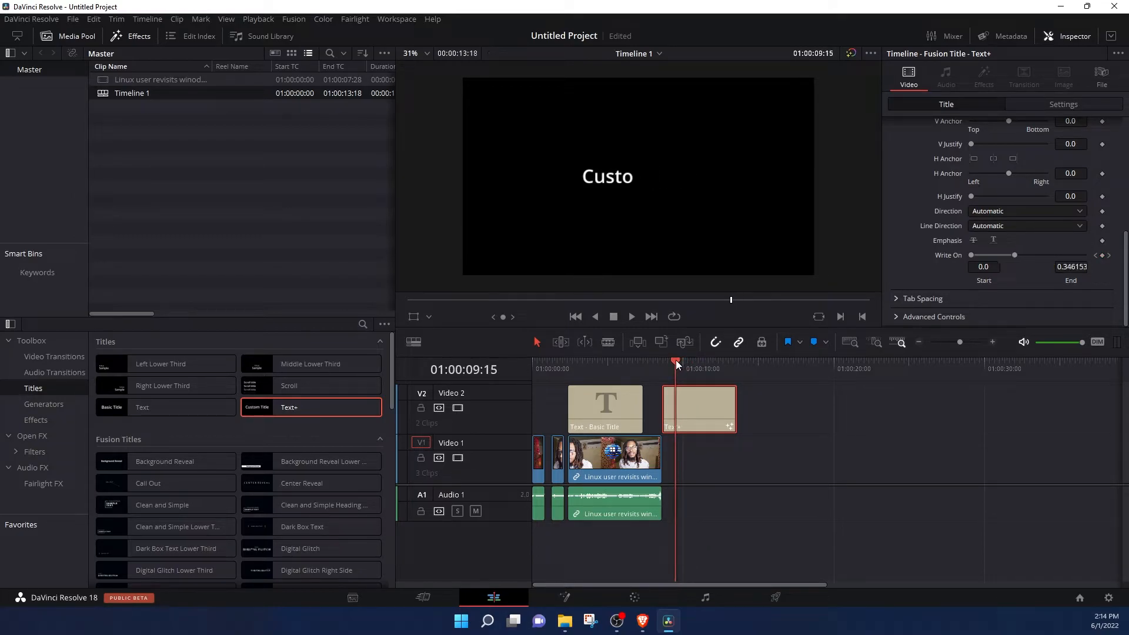
{"action": "left_click_drag", "start_coordinate": [1015, 255], "coordinate": [1080, 260]}
{"action": "left_click", "coordinate": [647, 361]}
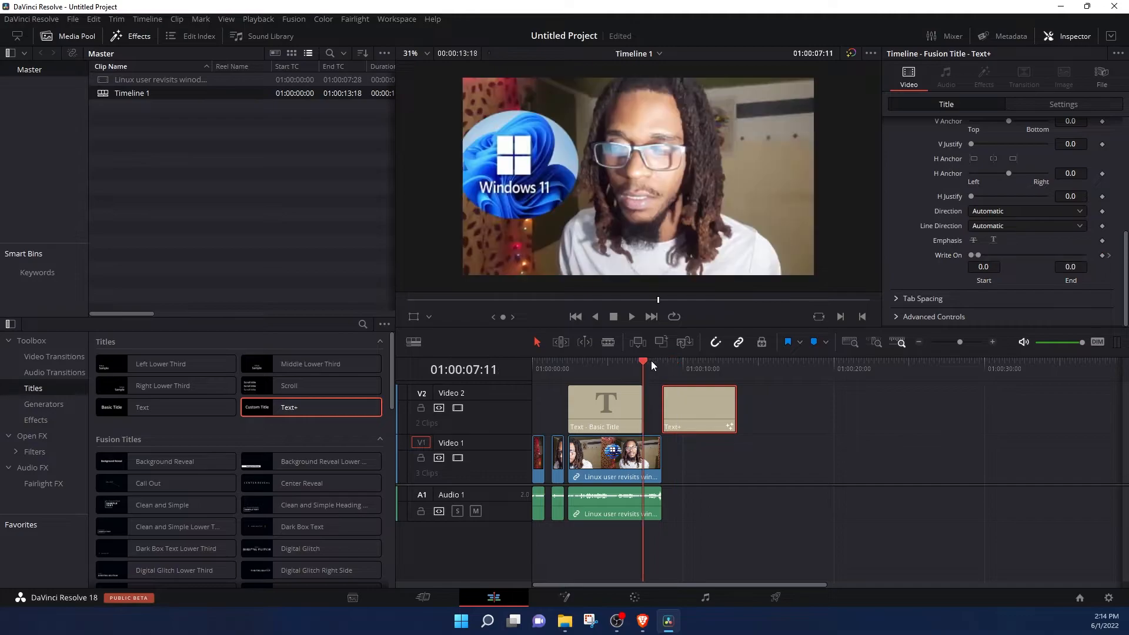
{"action": "left_click", "coordinate": [635, 317]}
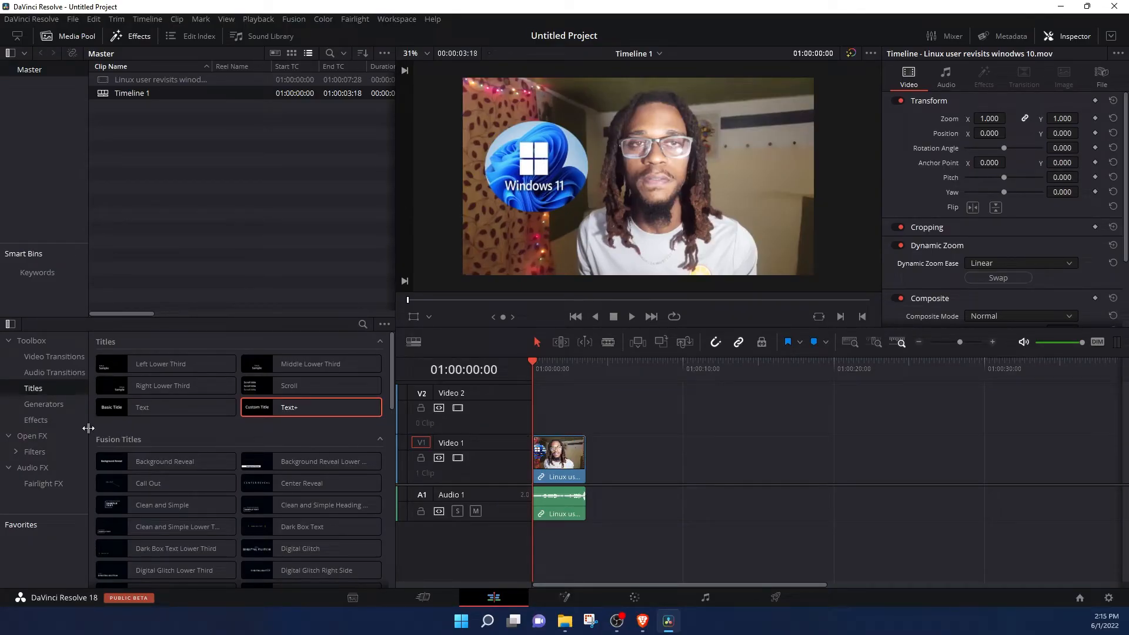
Search the effects for "vide" and apply the Video Call effect to the clip on Video 1
{"action": "left_click", "coordinate": [363, 324]}
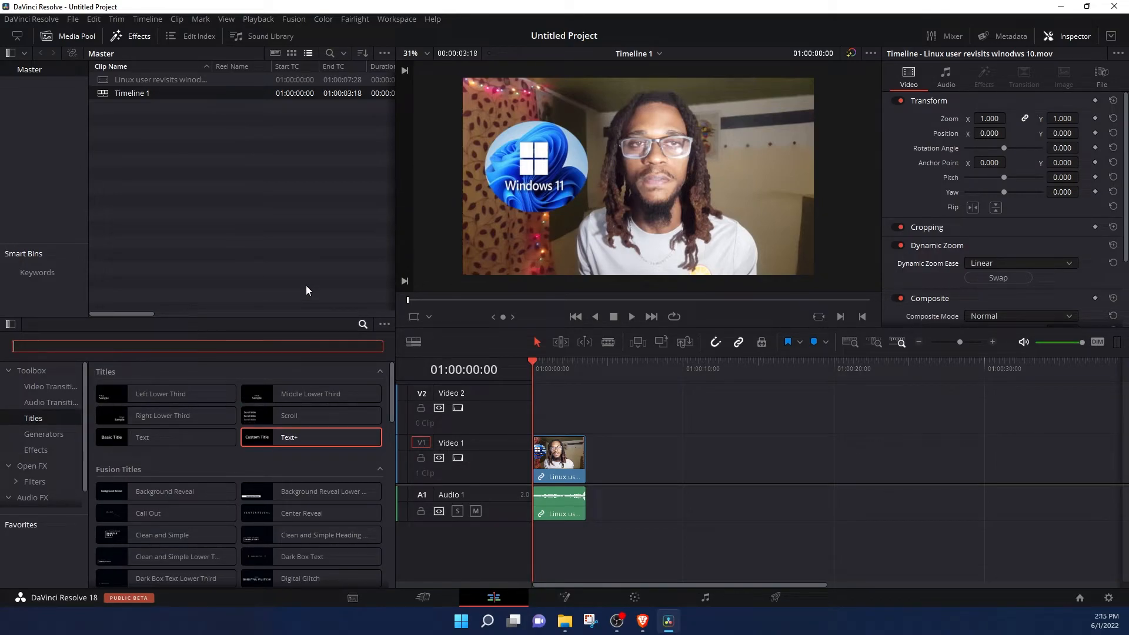
{"action": "type", "text": "vide"}
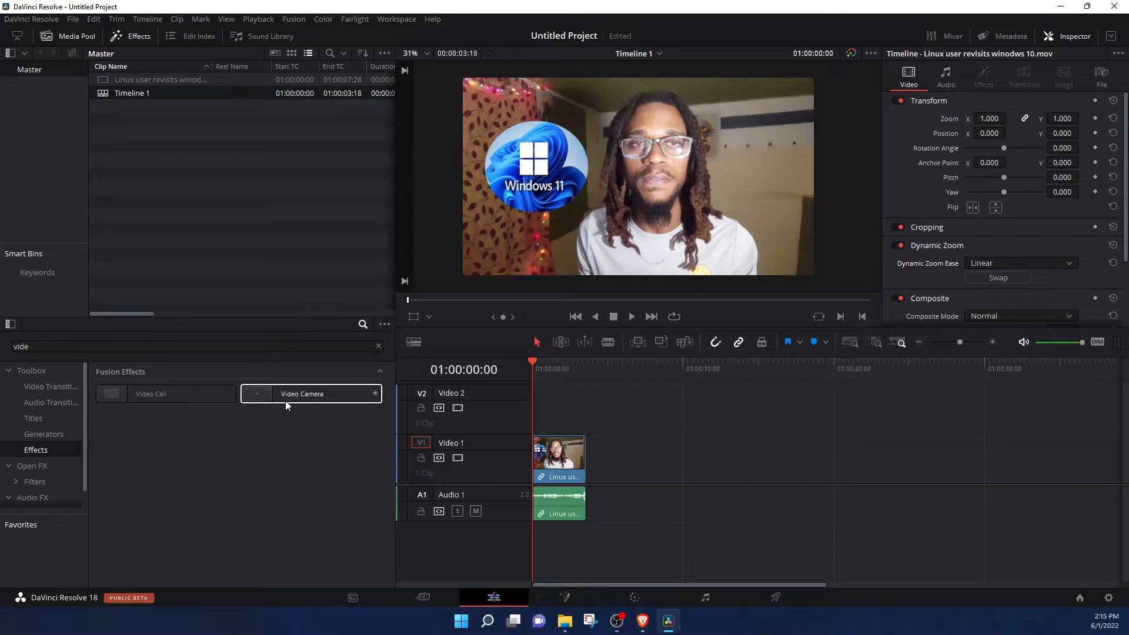
{"action": "left_click_drag", "start_coordinate": [160, 399], "coordinate": [544, 456]}
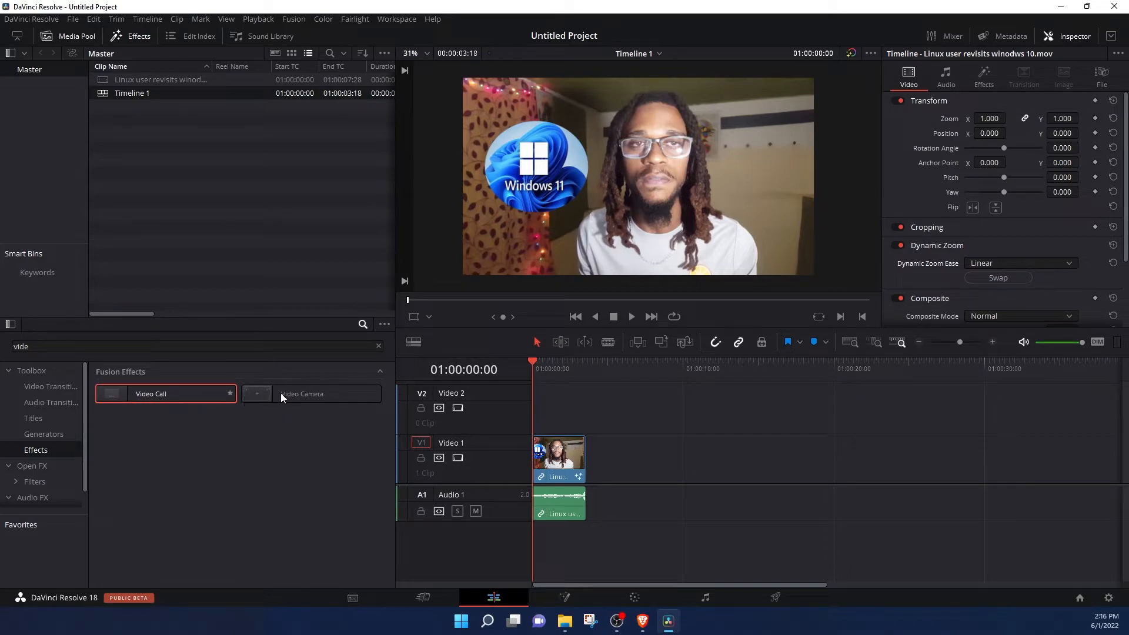
{"action": "left_click_drag", "start_coordinate": [157, 394], "coordinate": [555, 450]}
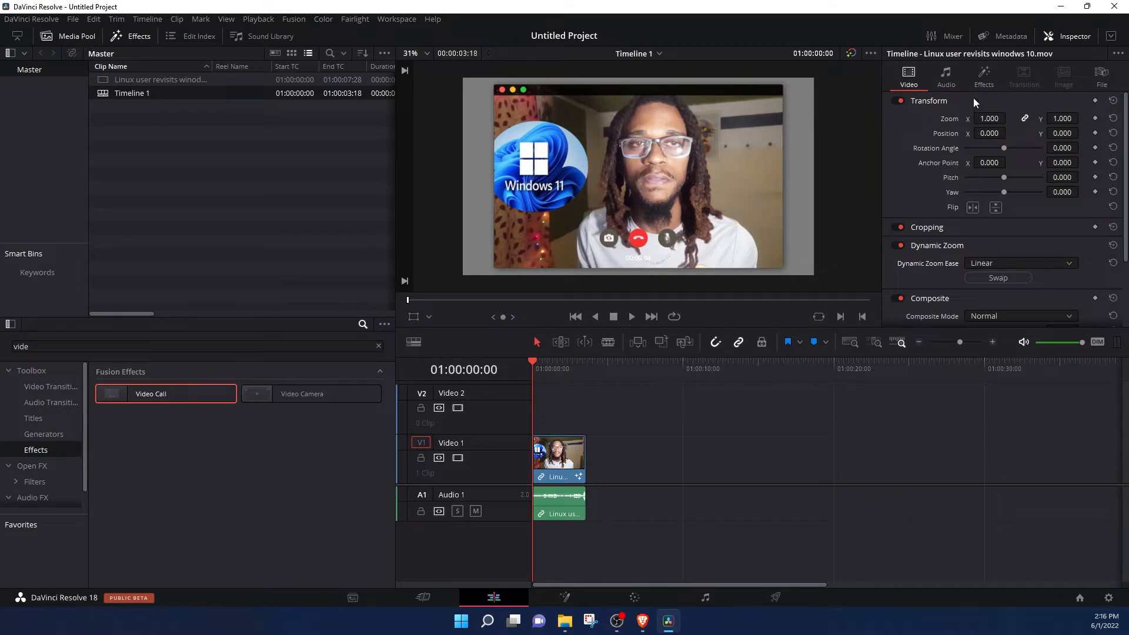
Remove the Video Call effect from the clip and apply the Video Camera effect instead
{"action": "left_click", "coordinate": [984, 82]}
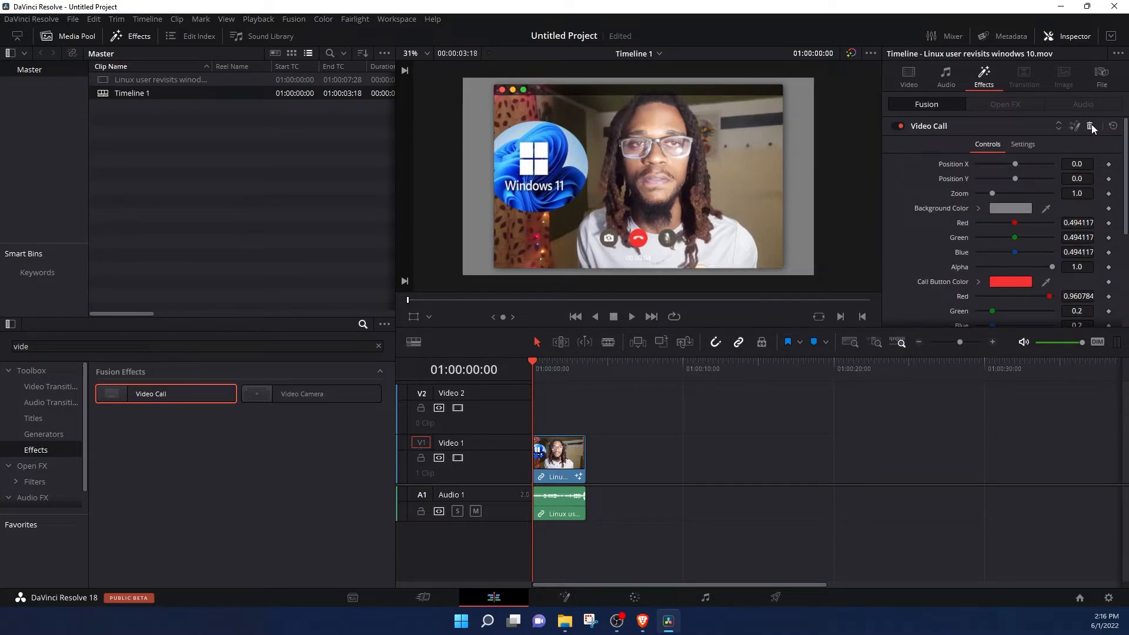
{"action": "left_click", "coordinate": [1091, 126]}
{"action": "left_click_drag", "start_coordinate": [291, 397], "coordinate": [555, 462]}
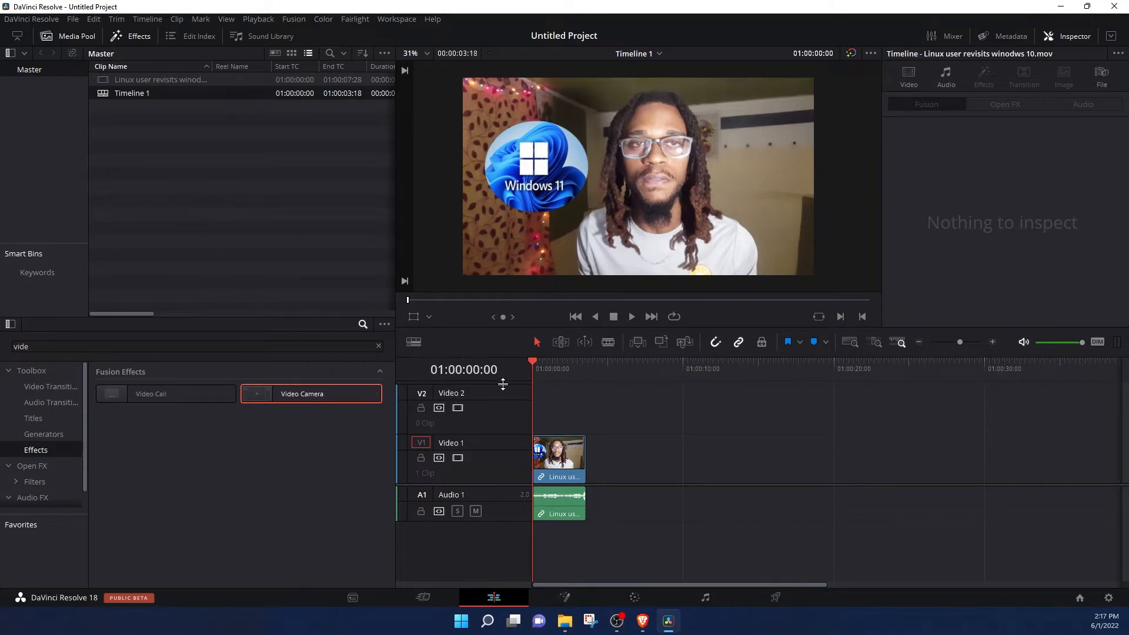
Add the Will Smith Oscars ceremony video from File Explorer after the first clip and move the playhead to 01:00:02:23
{"action": "left_click", "coordinate": [562, 625]}
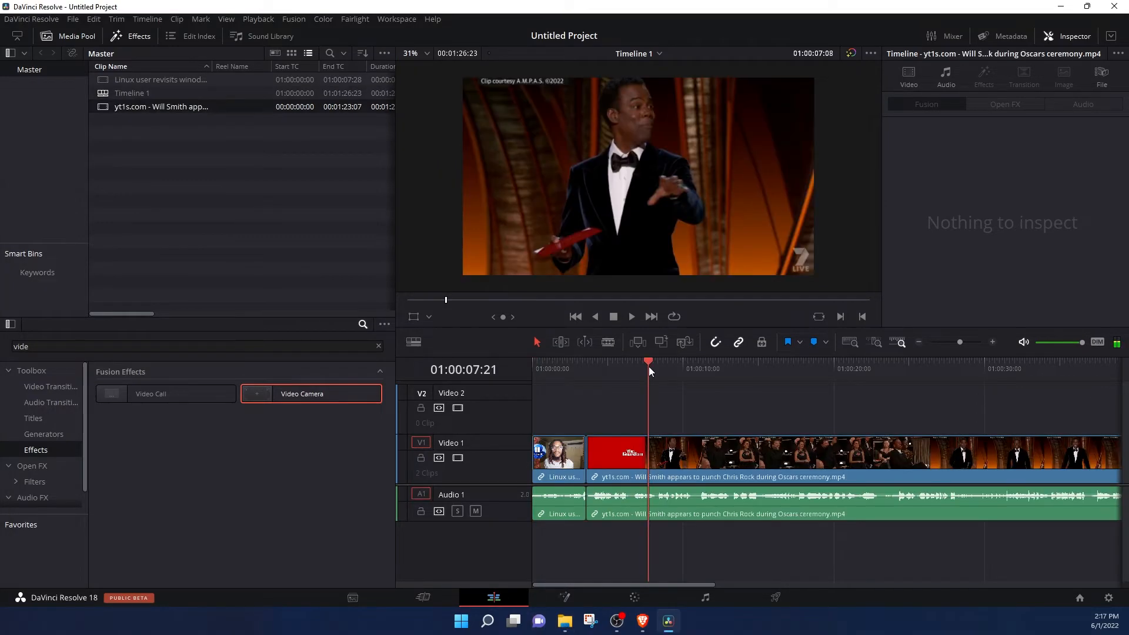
{"action": "left_click_drag", "start_coordinate": [648, 366], "coordinate": [574, 368]}
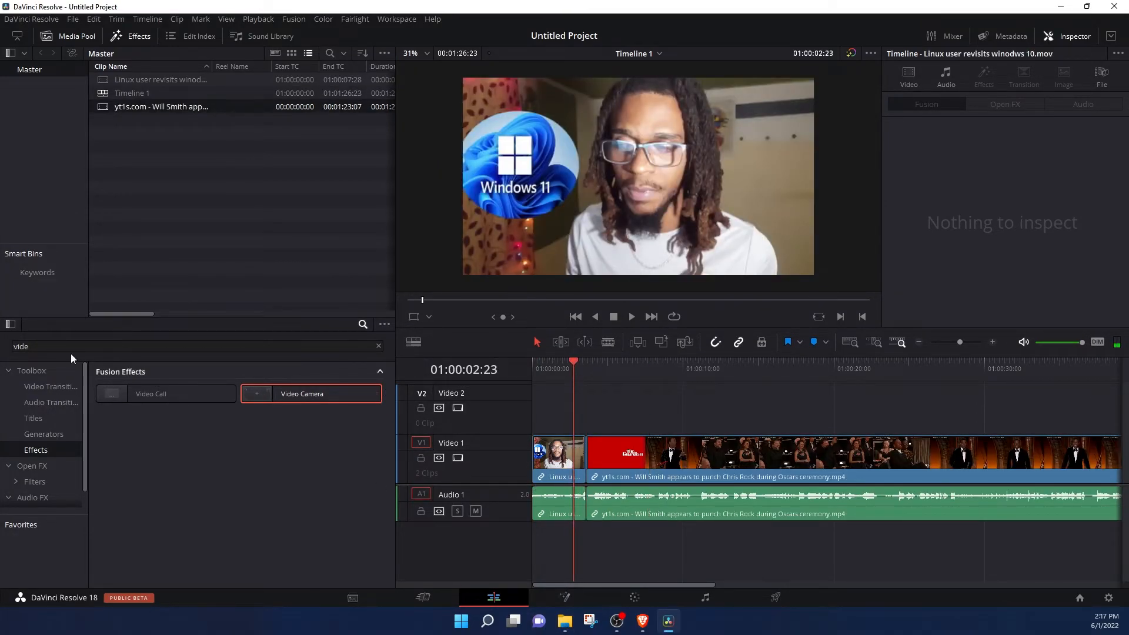
Search the effects library for "burn" within the whole Toolbox category instead of only Effects
{"action": "left_click", "coordinate": [70, 347]}
{"action": "key", "text": "BackSpace"}
{"action": "key", "text": "BackSpace"}
{"action": "key", "text": "BackSpace"}
{"action": "key", "text": "BackSpace"}
{"action": "type", "text": "burn"}
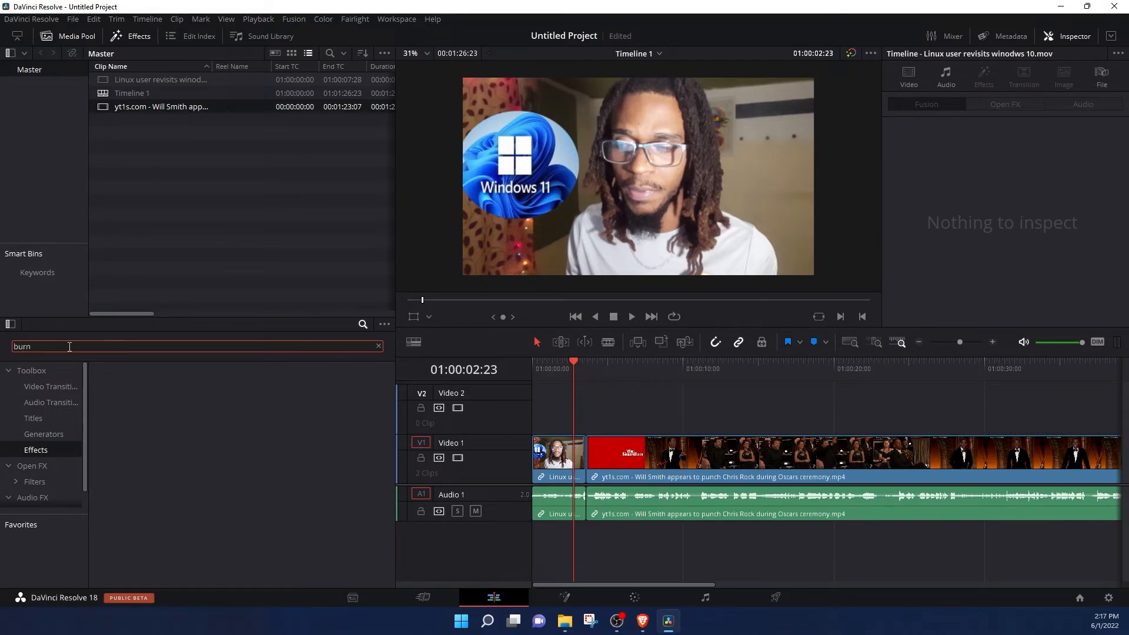
{"action": "left_click", "coordinate": [62, 369]}
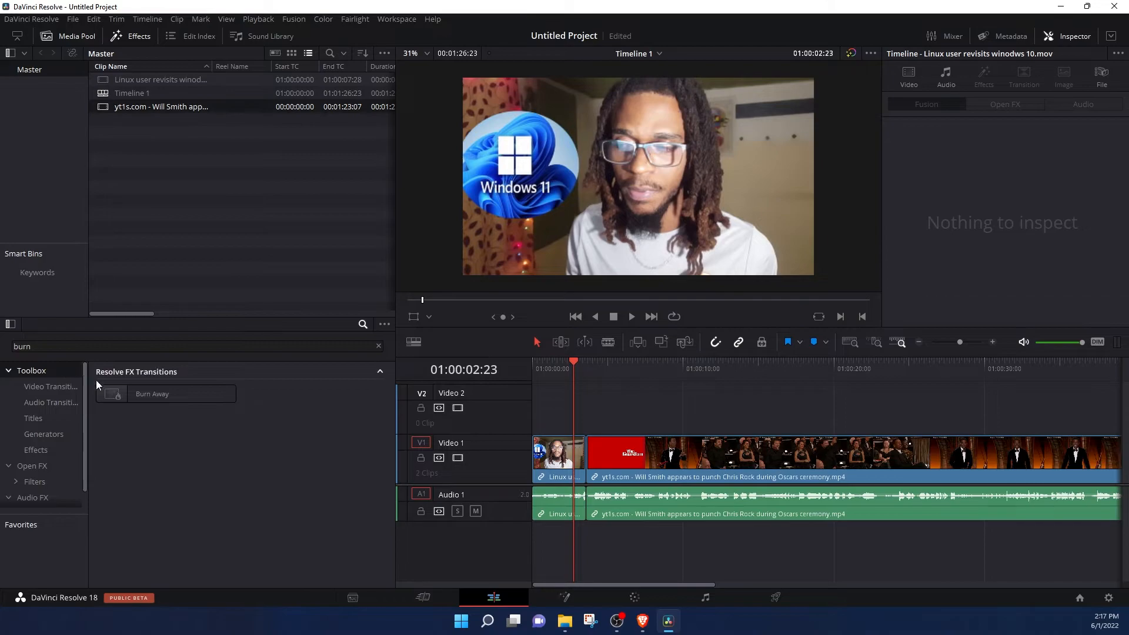
Apply the Burn Away transition to the end of the first clip on Video 1 and scrub across the cut to preview it
{"action": "mouse_move", "coordinate": [150, 389]}
{"action": "left_mouse_down"}
{"action": "mouse_move", "coordinate": [540, 424]}
{"action": "mouse_move", "coordinate": [574, 454]}
{"action": "left_mouse_up"}
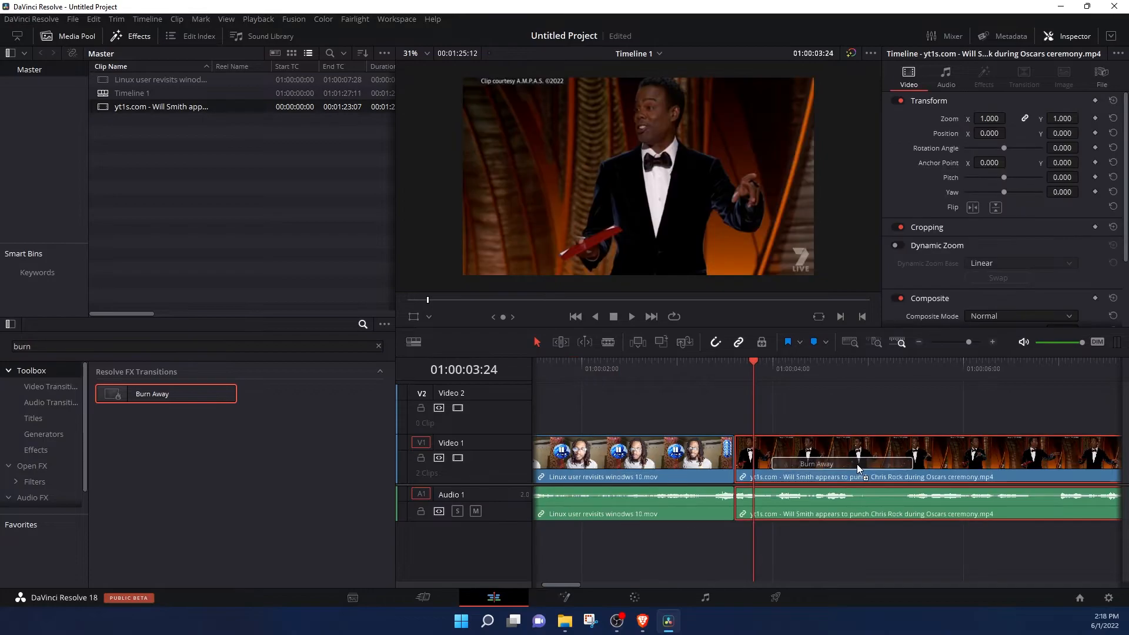
{"action": "mouse_move", "coordinate": [856, 463]}
{"action": "left_mouse_down"}
{"action": "mouse_move", "coordinate": [706, 468]}
{"action": "mouse_move", "coordinate": [723, 469]}
{"action": "left_mouse_up"}
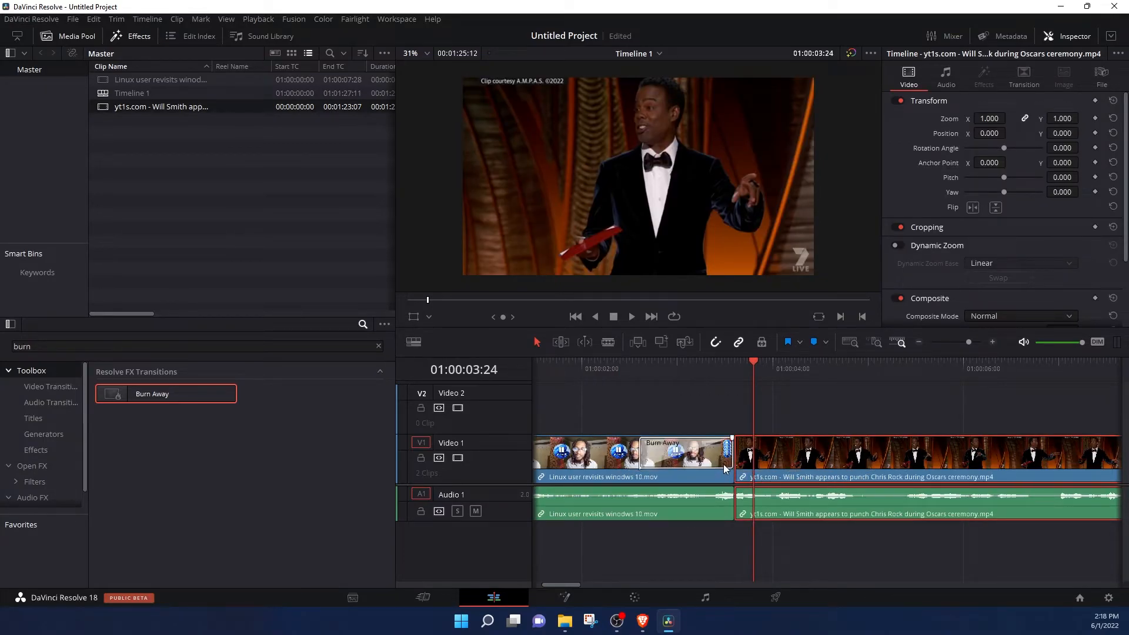
{"action": "left_click", "coordinate": [716, 451]}
{"action": "left_click_drag", "start_coordinate": [626, 363], "coordinate": [735, 371]}
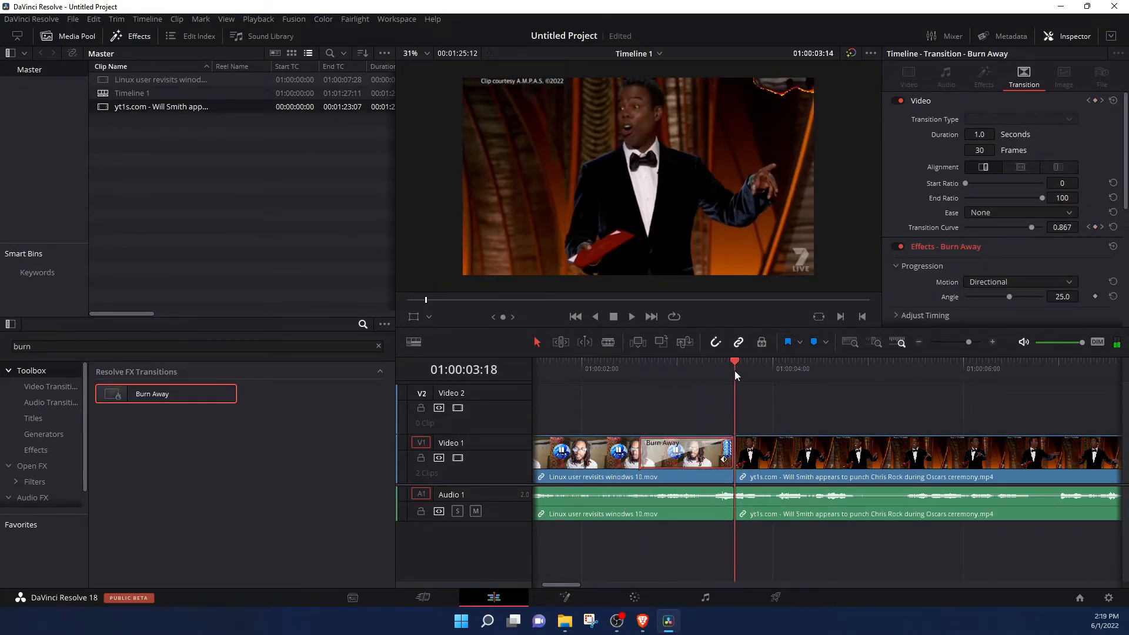
{"action": "left_click", "coordinate": [747, 371]}
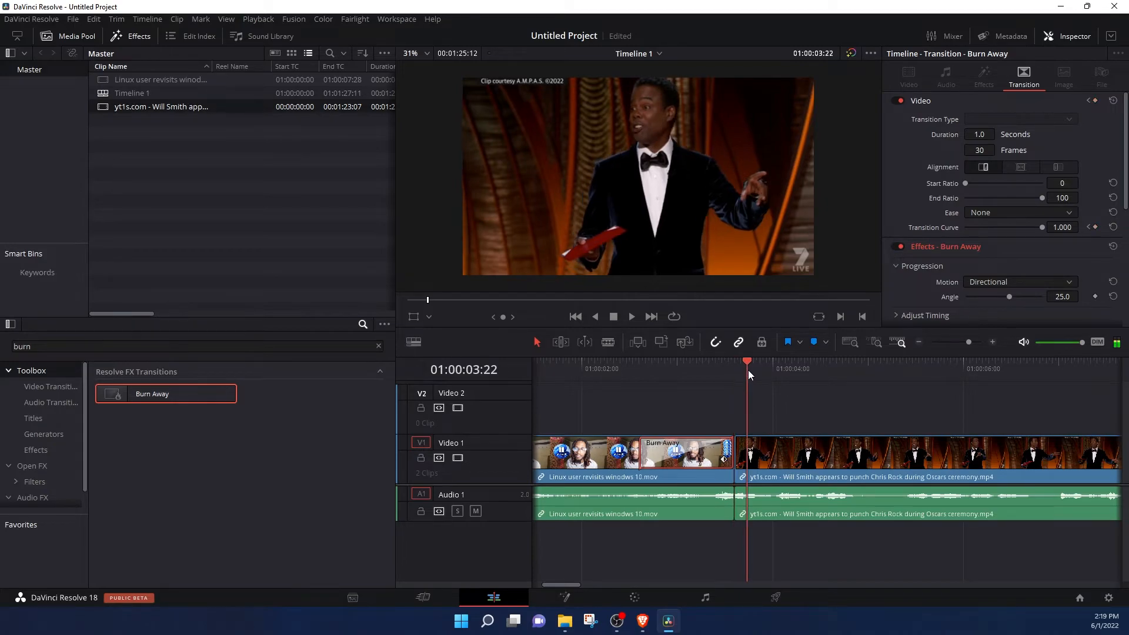
Extend the end of the Linux user clip to 01:00:04:09 and shift the Will Smith clip to start right after it on Video 1
{"action": "left_click", "coordinate": [633, 436]}
{"action": "left_click_drag", "start_coordinate": [633, 436], "coordinate": [692, 412]}
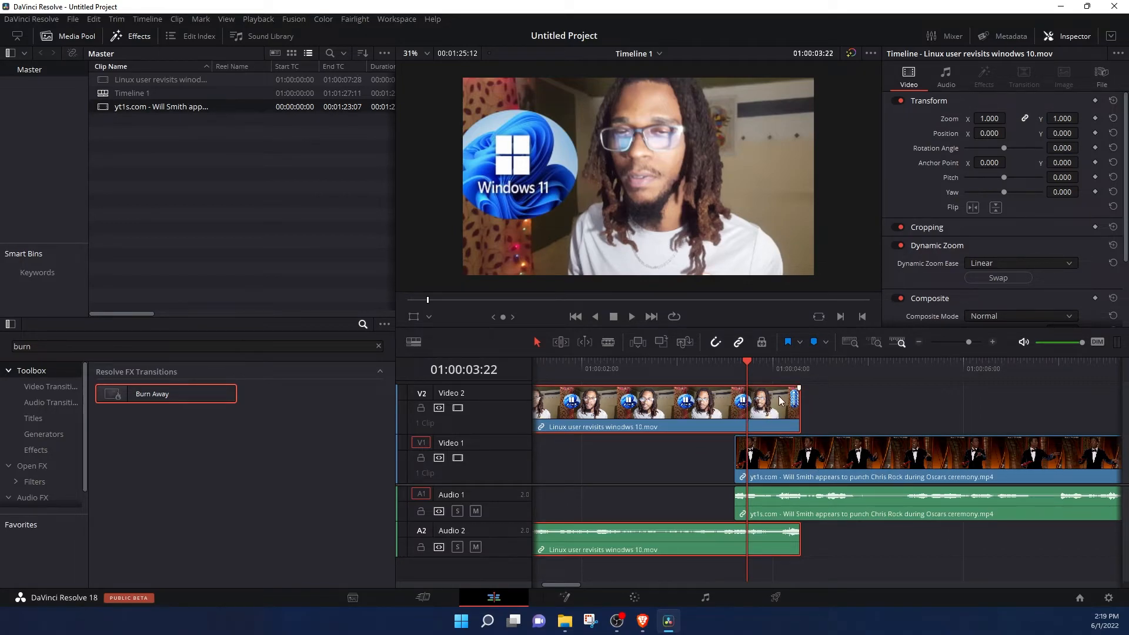
{"action": "left_click", "coordinate": [794, 463]}
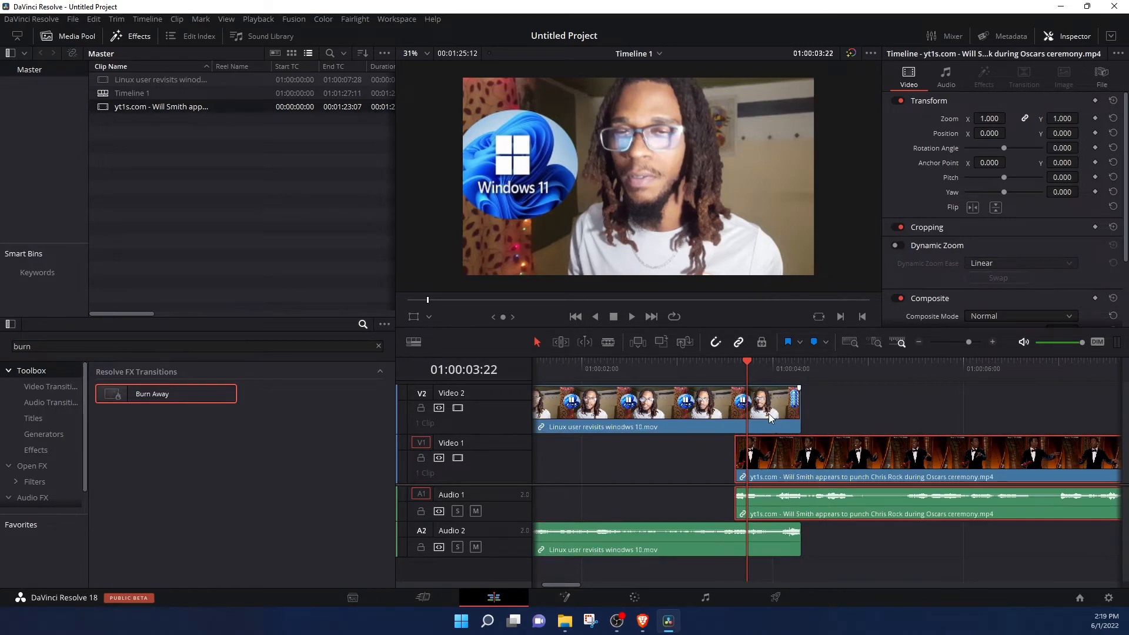
{"action": "left_click_drag", "start_coordinate": [808, 458], "coordinate": [873, 460]}
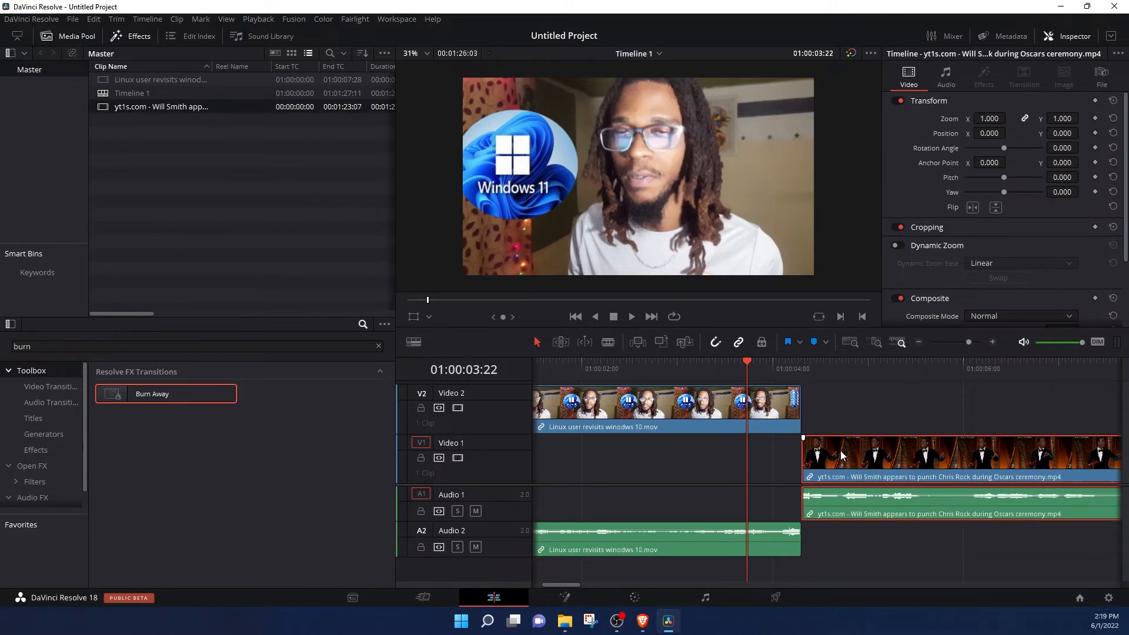
{"action": "left_click_drag", "start_coordinate": [715, 410], "coordinate": [714, 454]}
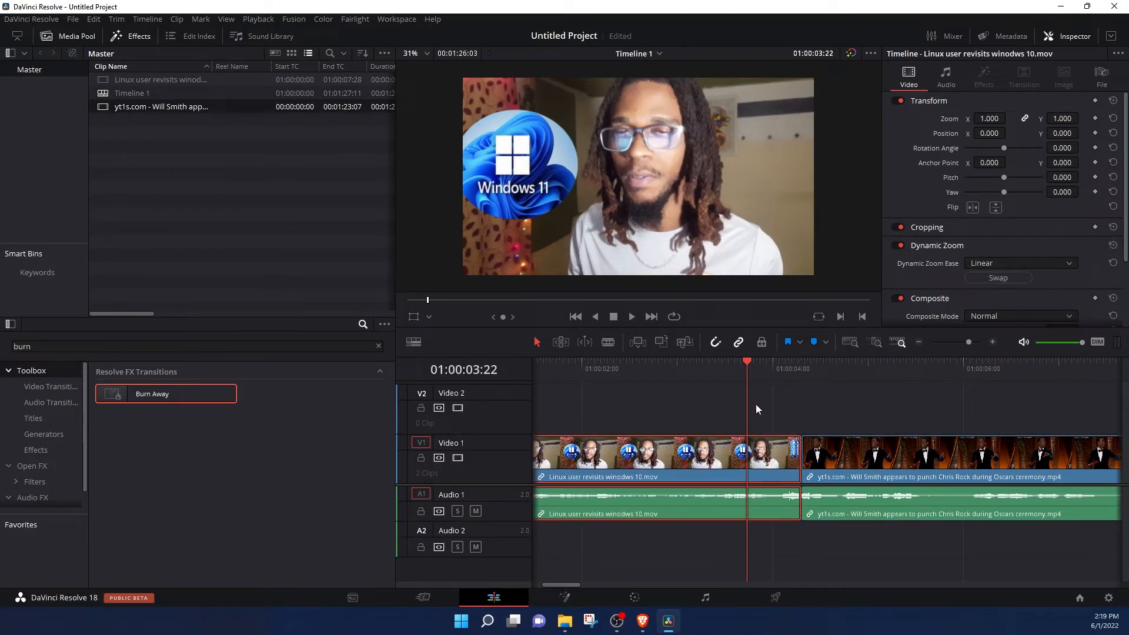
Apply the Burn Away transition at the end of the extended Linux user clip and play it from 01:00:03:03
{"action": "left_click", "coordinate": [771, 363]}
{"action": "mouse_move", "coordinate": [168, 395]}
{"action": "left_mouse_down"}
{"action": "mouse_move", "coordinate": [777, 483]}
{"action": "mouse_move", "coordinate": [748, 451]}
{"action": "mouse_move", "coordinate": [732, 474]}
{"action": "mouse_move", "coordinate": [801, 491]}
{"action": "mouse_move", "coordinate": [792, 481]}
{"action": "left_mouse_up"}
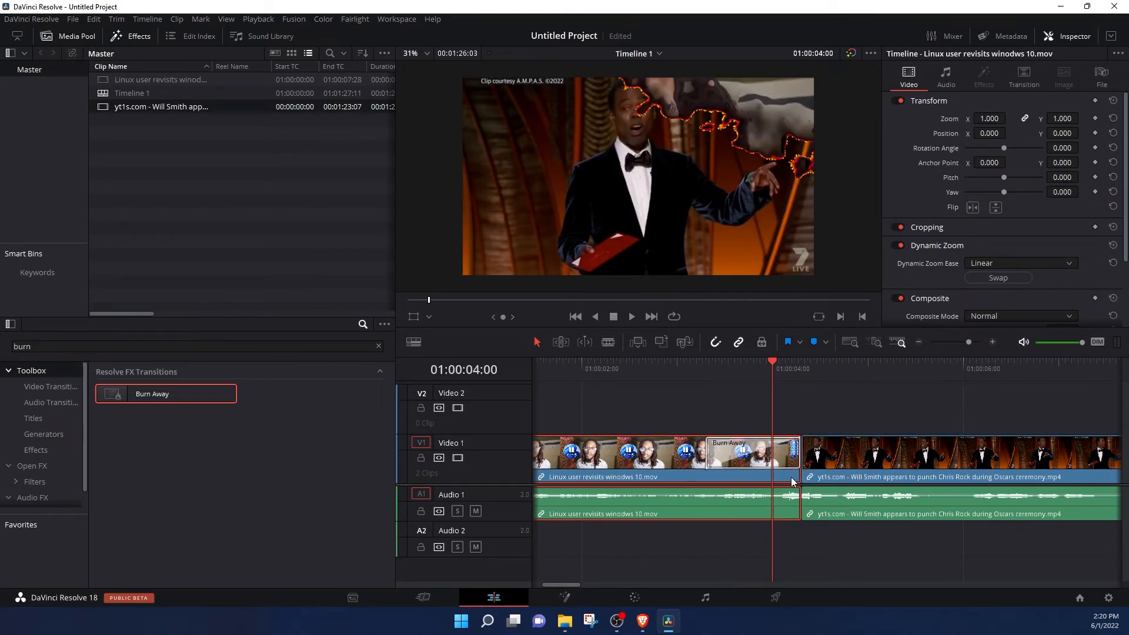
{"action": "left_click_drag", "start_coordinate": [772, 366], "coordinate": [688, 380]}
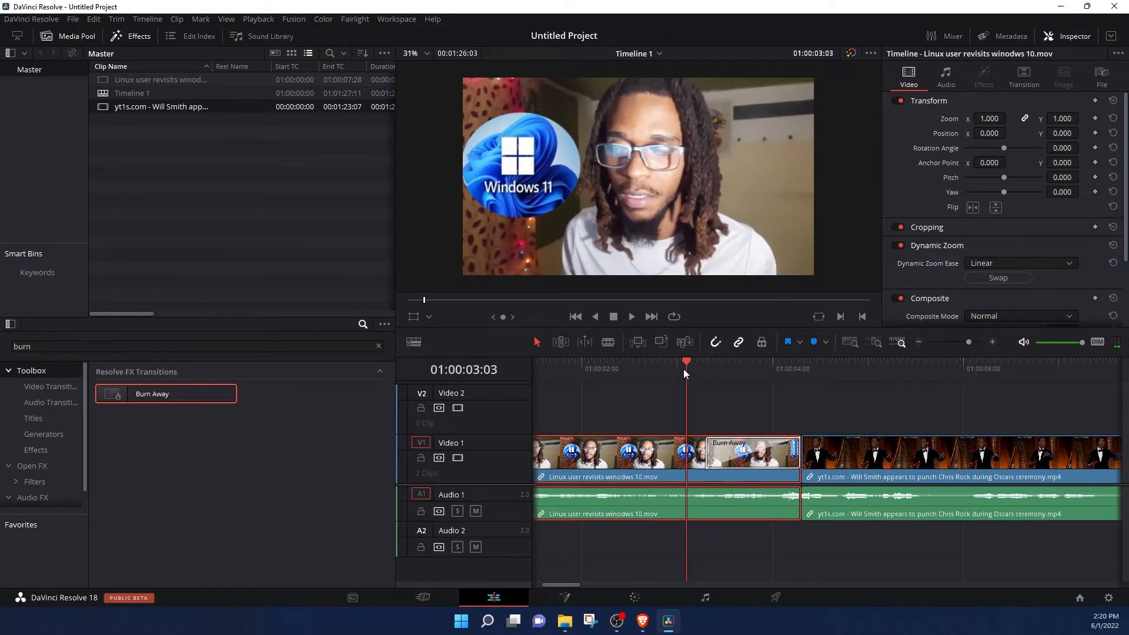
{"action": "left_click", "coordinate": [627, 319]}
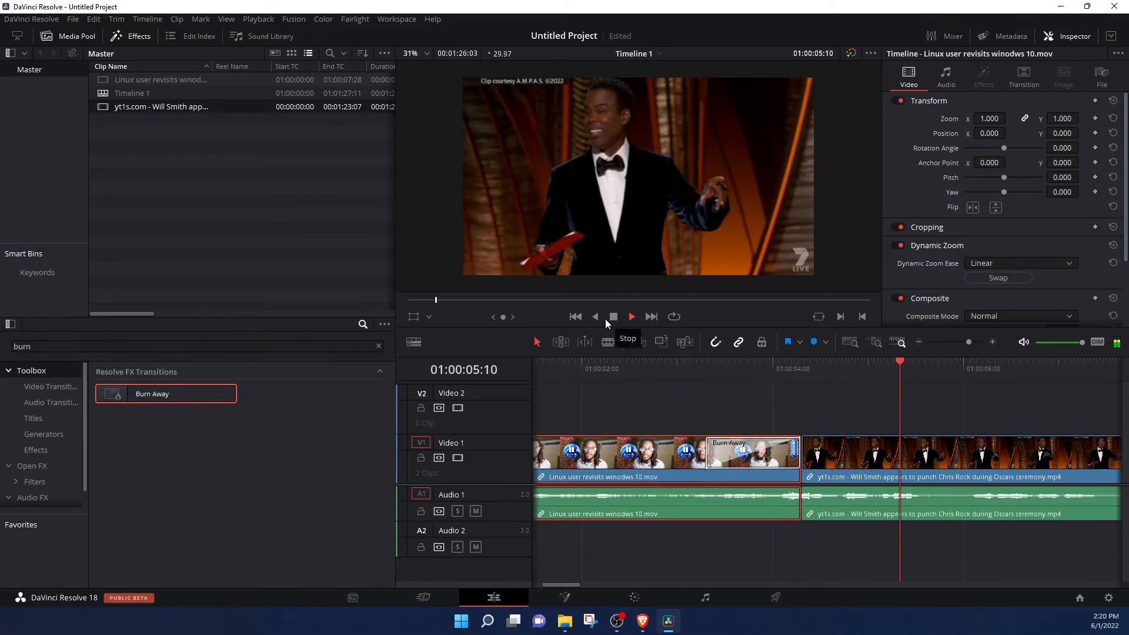
{"action": "left_click", "coordinate": [612, 316]}
Delete the Will Smith clip and the Burn Away transition from the timeline, and move the playhead to 01:00:02:06
{"action": "left_click_drag", "start_coordinate": [699, 357], "coordinate": [699, 358]}
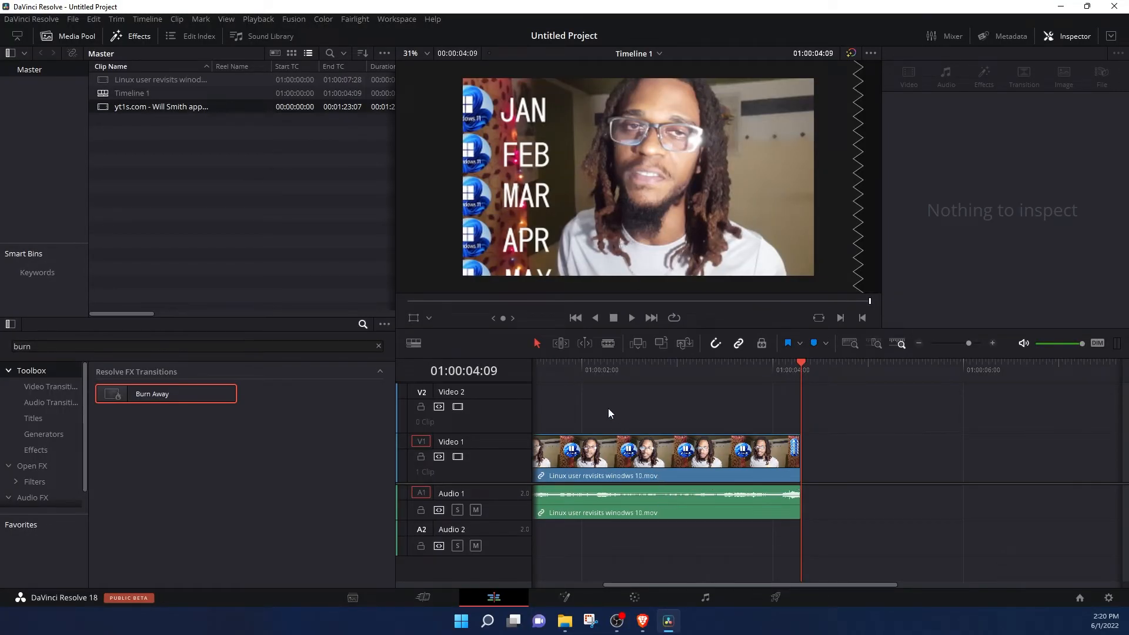
{"action": "left_click", "coordinate": [600, 368]}
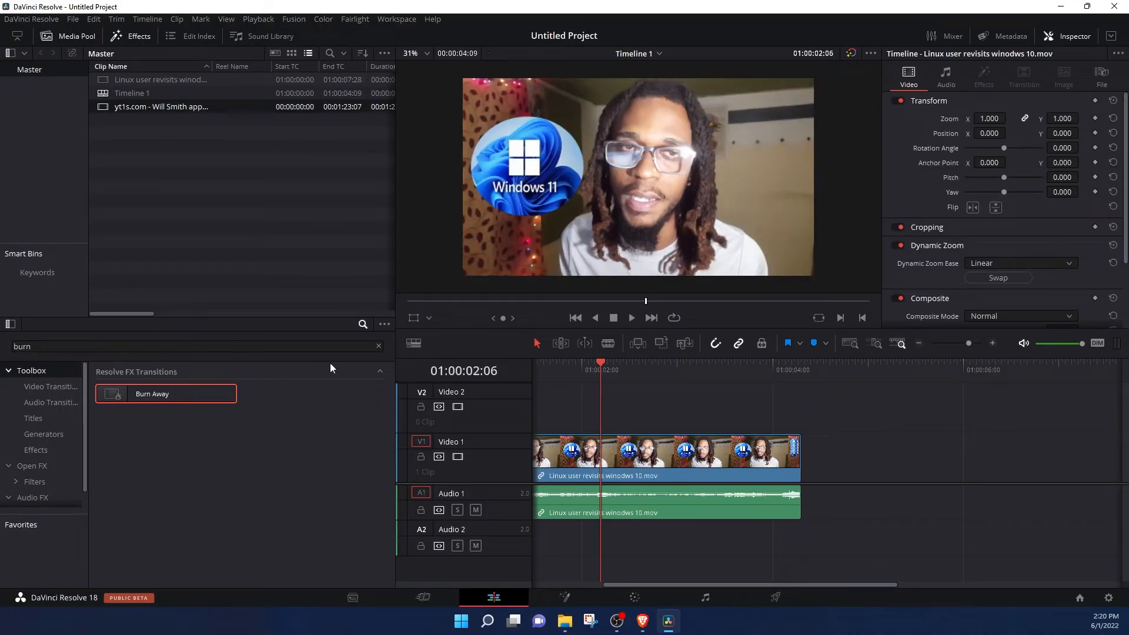
Replace the effects search with "noise" and limit it to the Audio FX category
{"action": "left_click", "coordinate": [378, 346]}
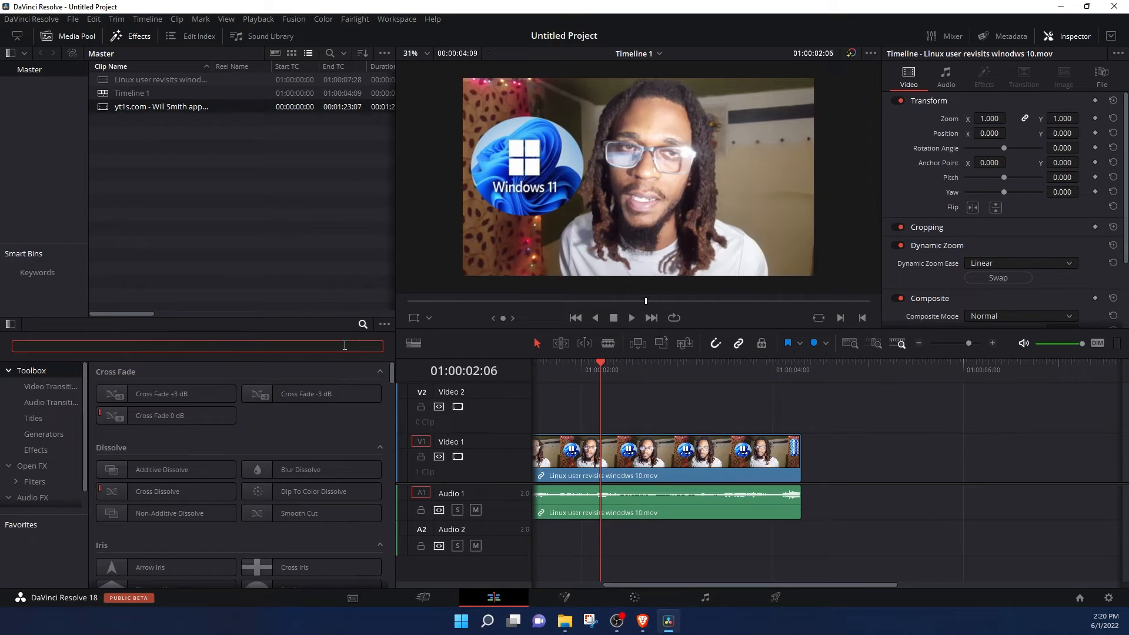
{"action": "type", "text": "nois"}
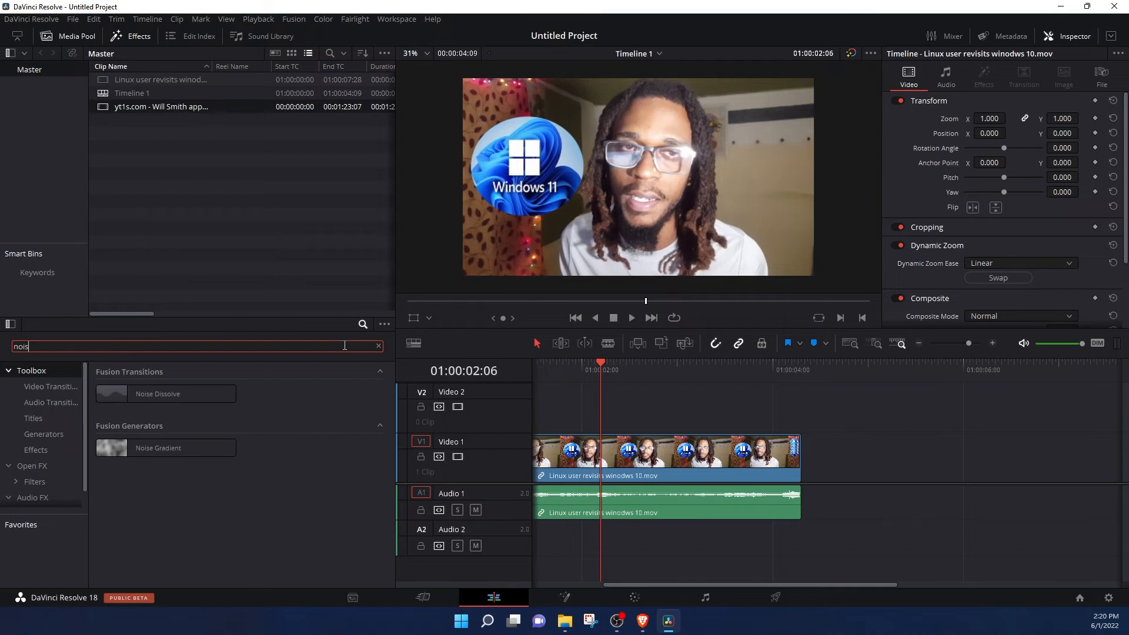
{"action": "type", "text": "e"}
{"action": "left_click", "coordinate": [49, 501]}
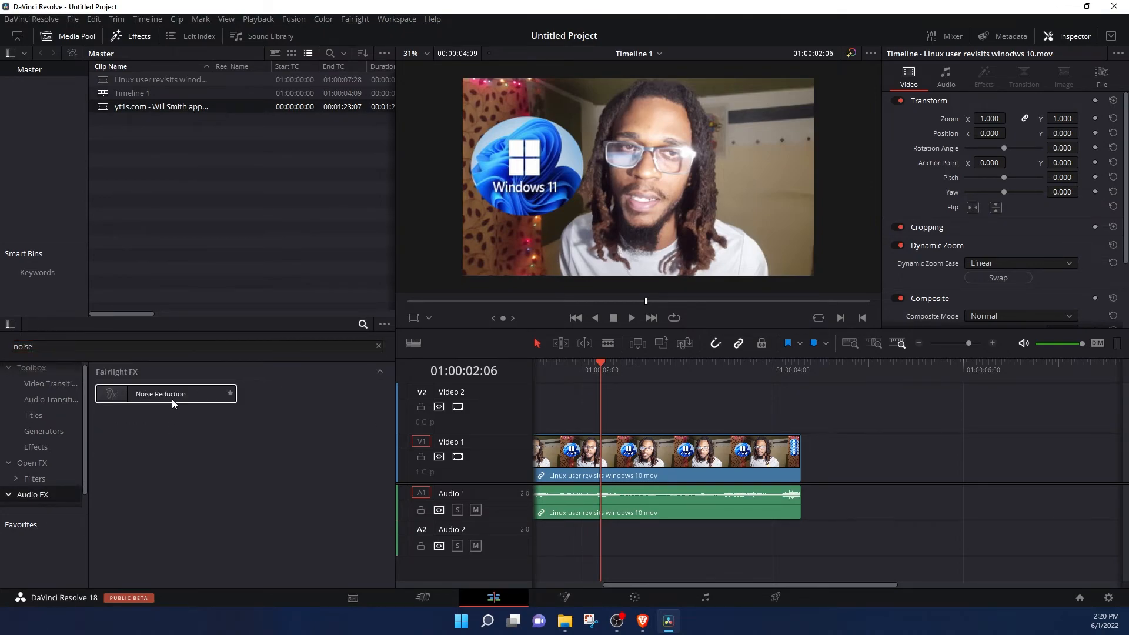
Apply the Noise Reduction effect to the Linux user clip's audio, then look over its settings and close them
{"action": "left_click_drag", "start_coordinate": [175, 396], "coordinate": [594, 497]}
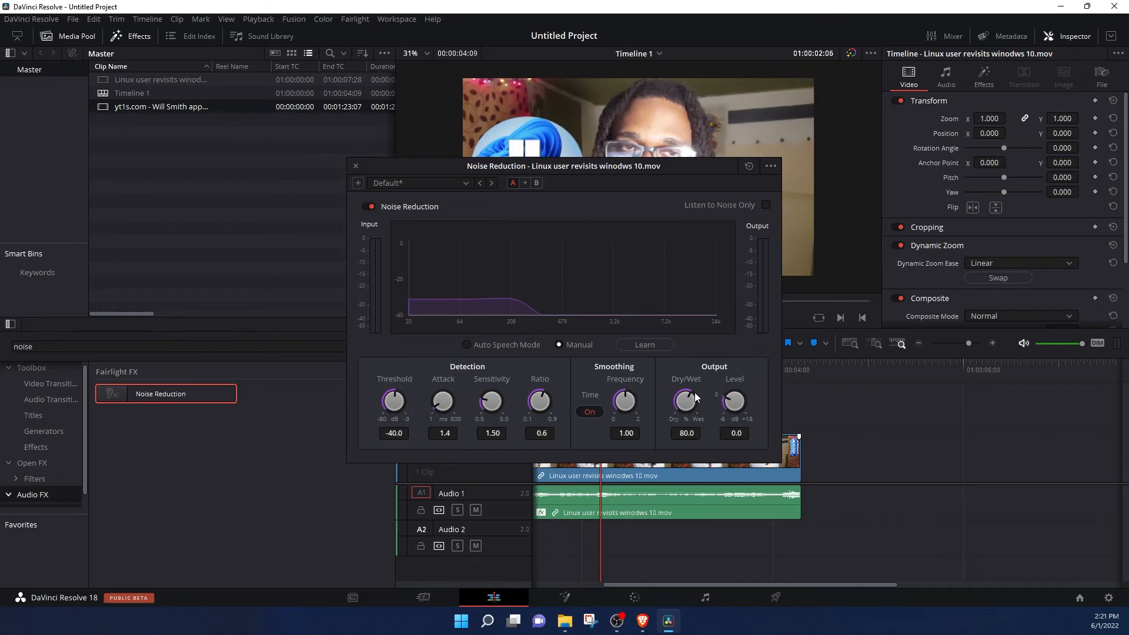
{"action": "left_click_drag", "start_coordinate": [660, 172], "coordinate": [785, 262]}
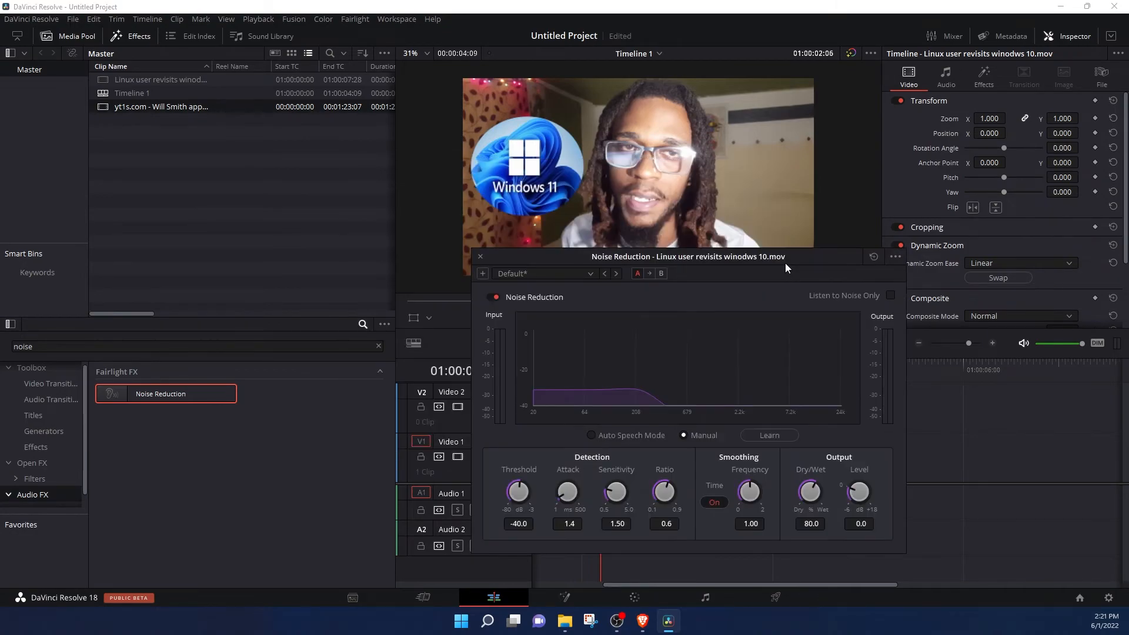
{"action": "left_click_drag", "start_coordinate": [612, 256], "coordinate": [648, 179]}
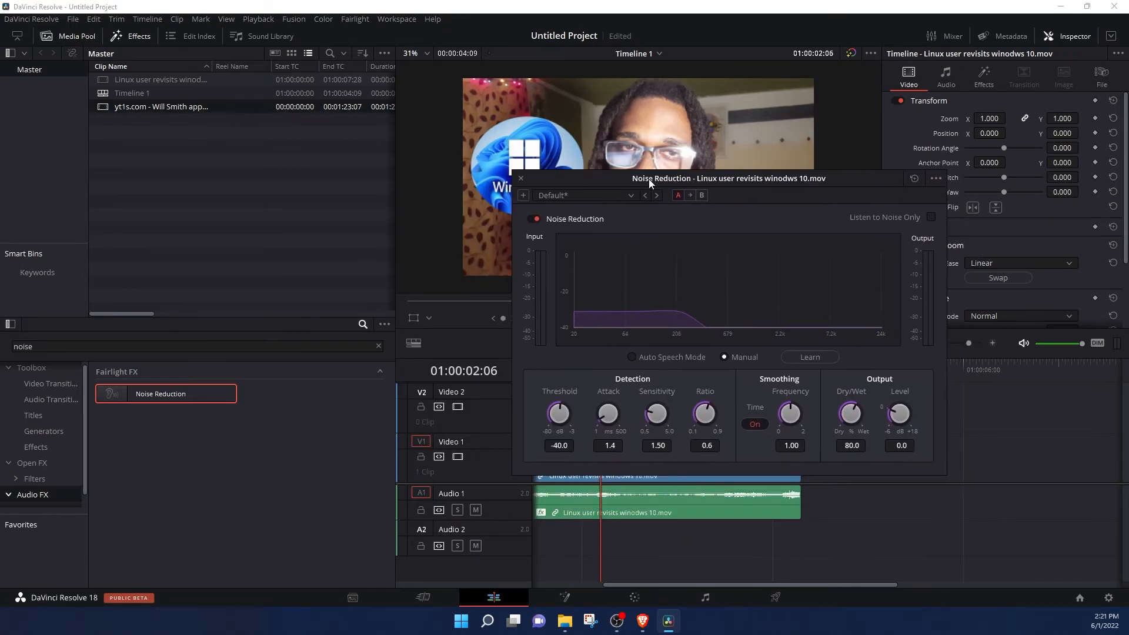
{"action": "left_click", "coordinate": [520, 178]}
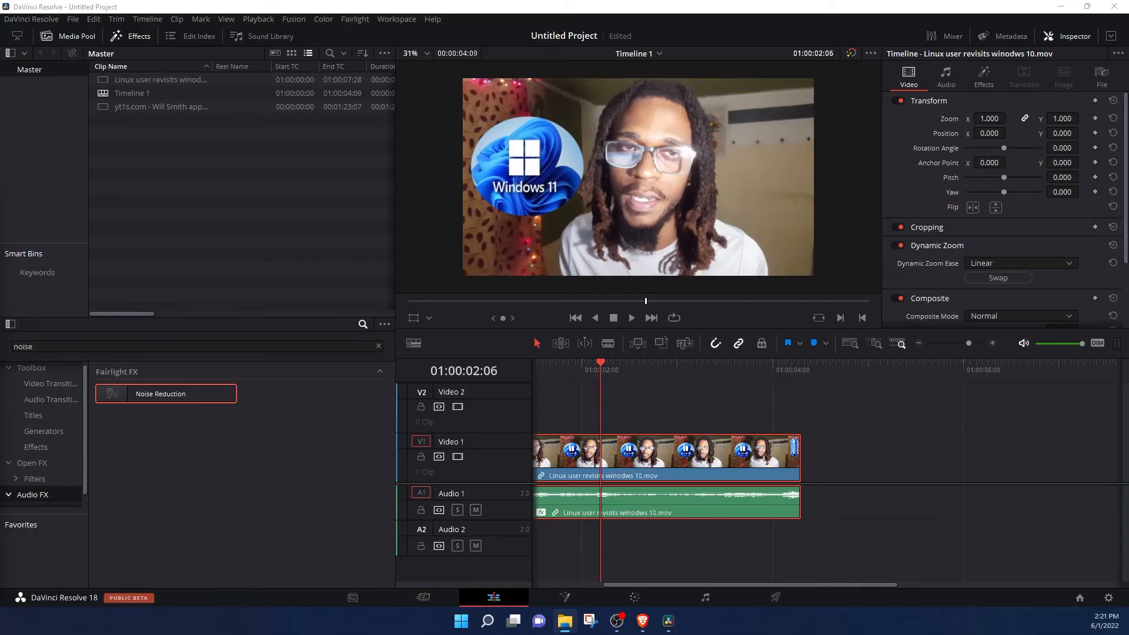
Add the "Oh my god Wow Meme" video from File Explorer to Video 1 after the first clip and preview both clips
{"action": "left_click_drag", "start_coordinate": [382, 320], "coordinate": [831, 453]}
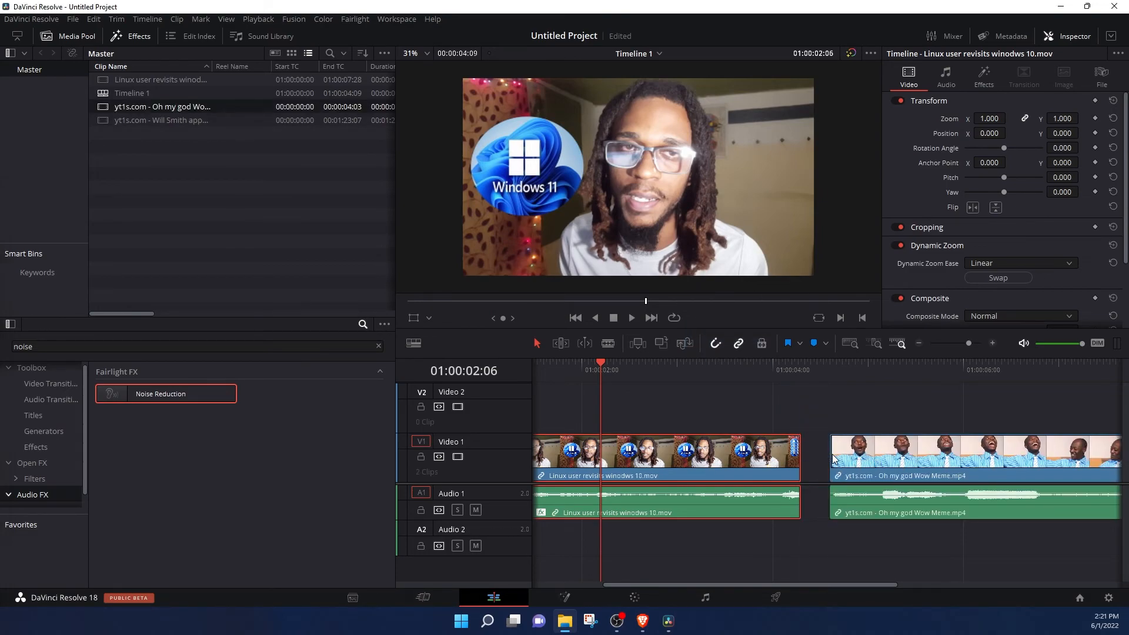
{"action": "left_click", "coordinate": [845, 366]}
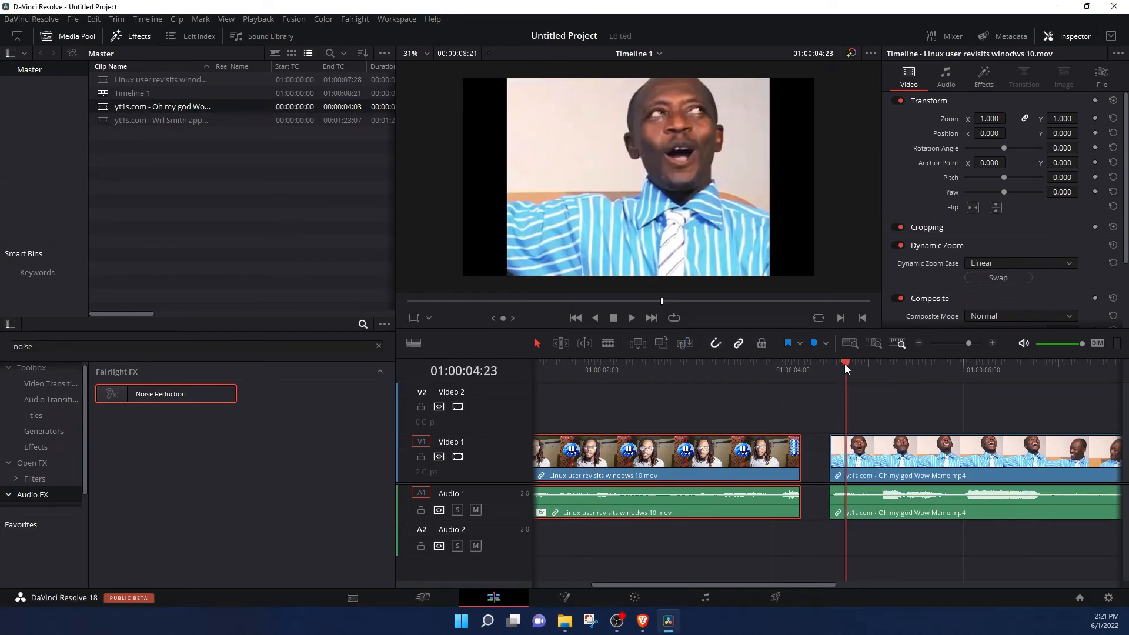
{"action": "left_click", "coordinate": [884, 461]}
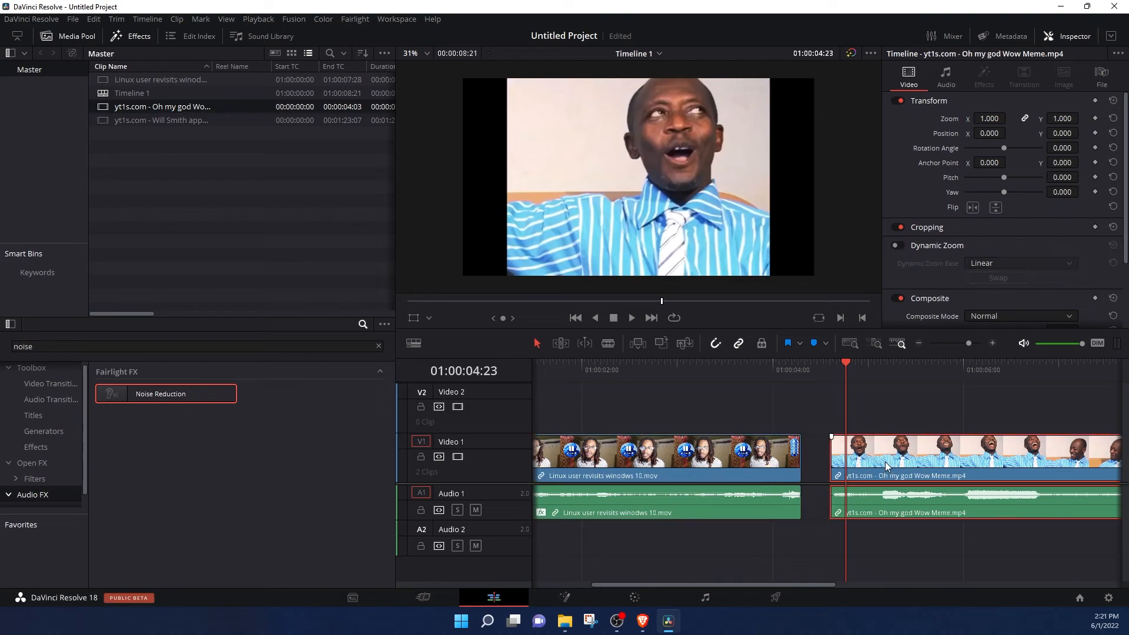
{"action": "left_click", "coordinate": [743, 368]}
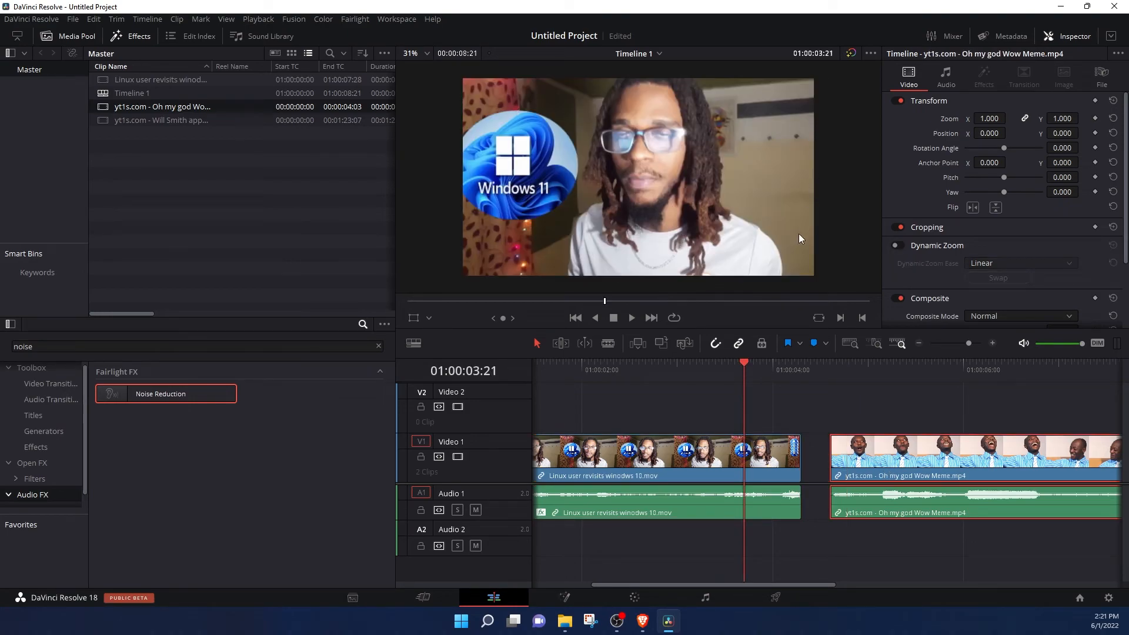
Search Open FX for "blan", apply Blanking Fill to the "Oh my god Wow Meme" clip, and duplicate the clip onto Video 2
{"action": "left_click", "coordinate": [862, 365]}
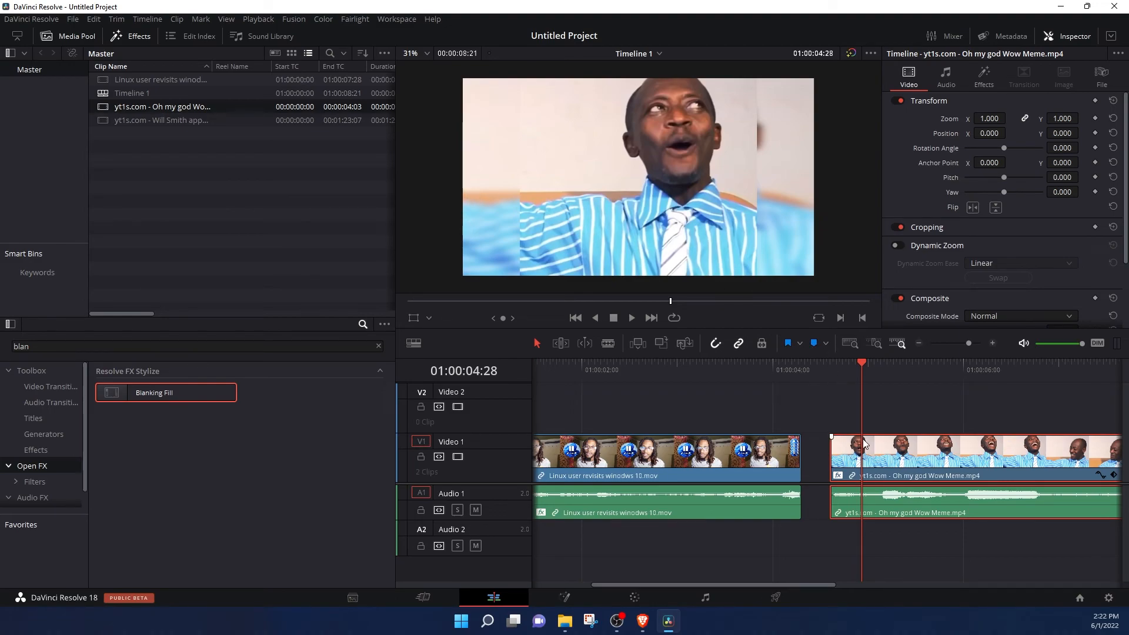
{"action": "left_click_drag", "start_coordinate": [882, 462], "coordinate": [885, 425]}
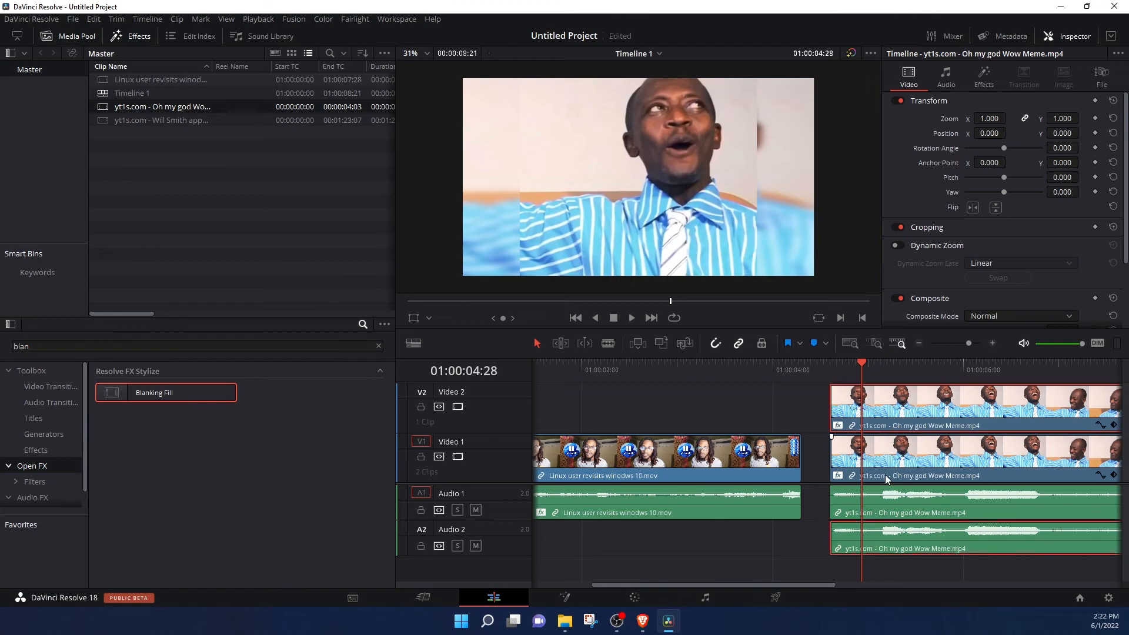
{"action": "left_click", "coordinate": [885, 468]}
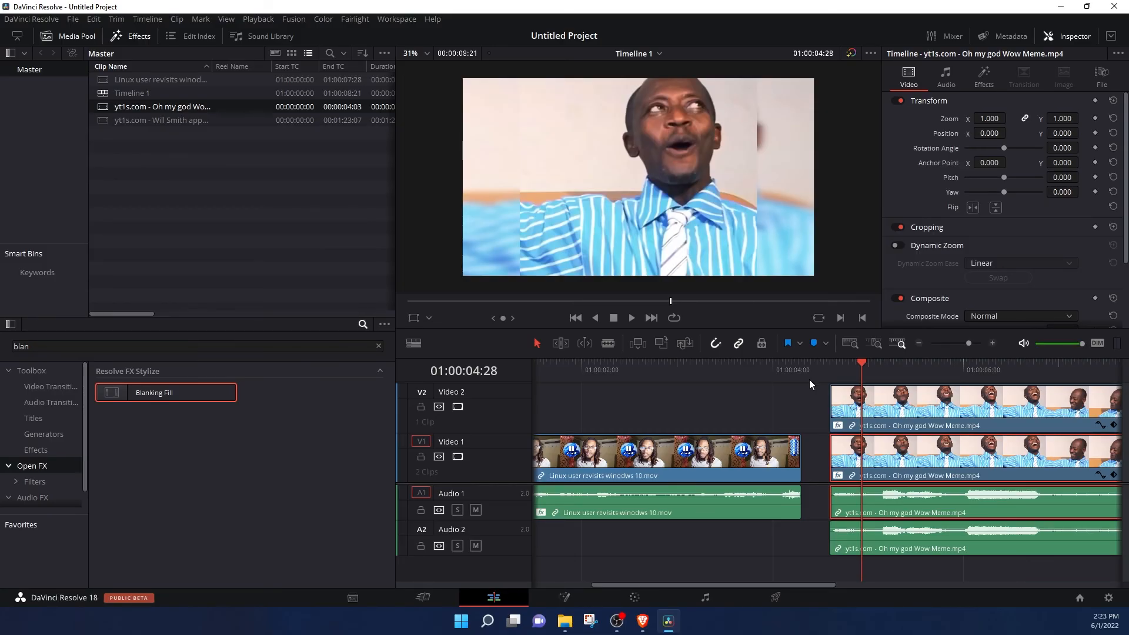
{"action": "left_click", "coordinate": [648, 367]}
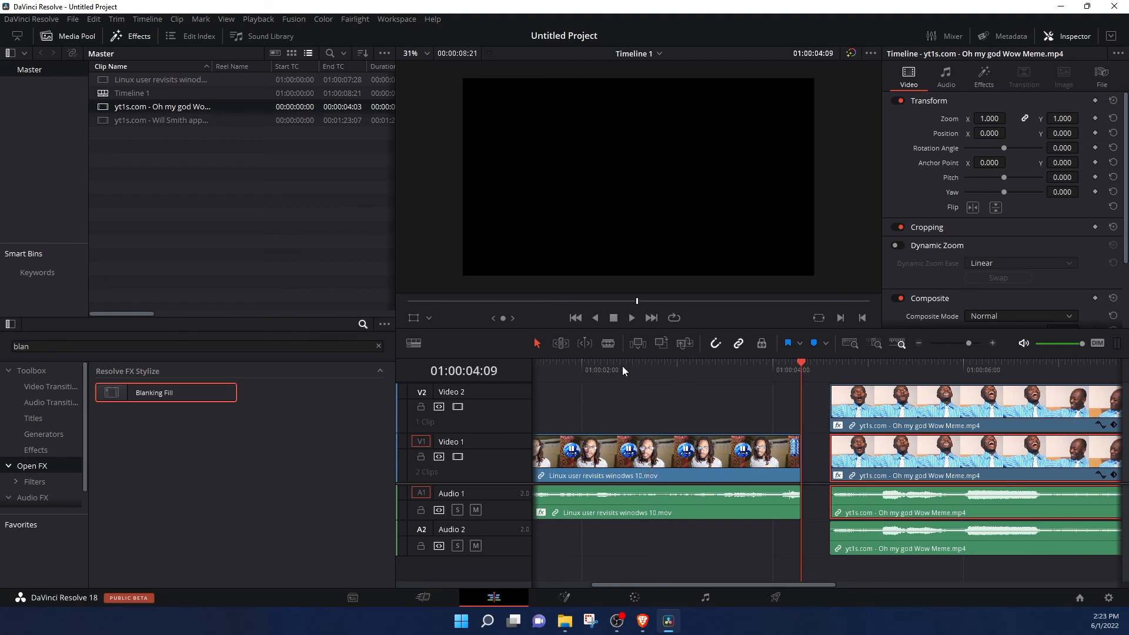
{"action": "left_click", "coordinate": [623, 365]}
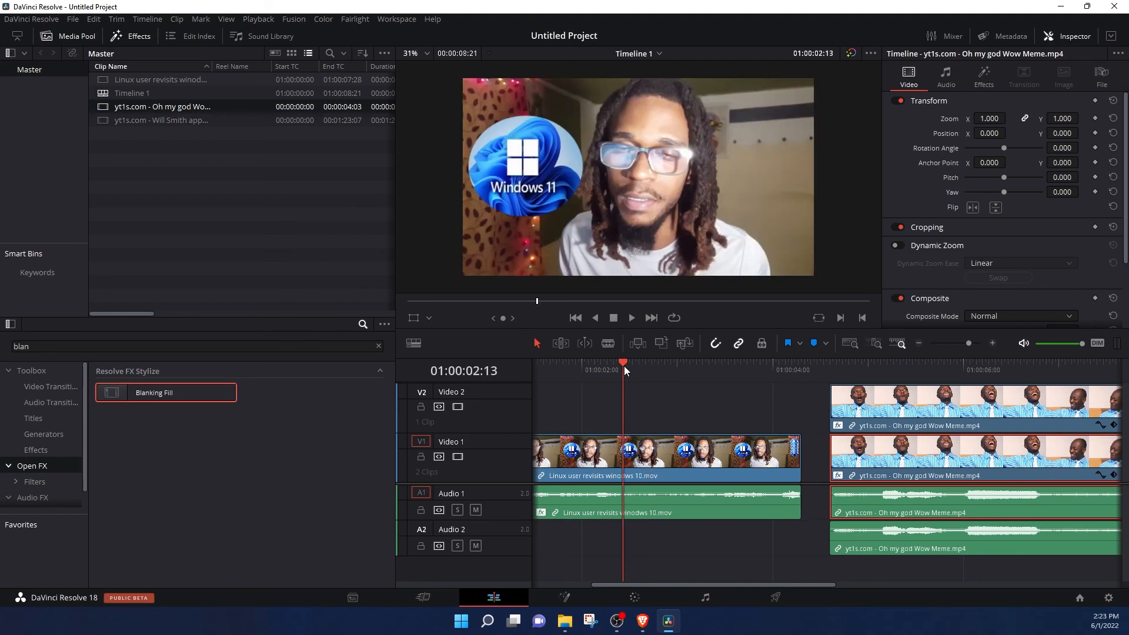